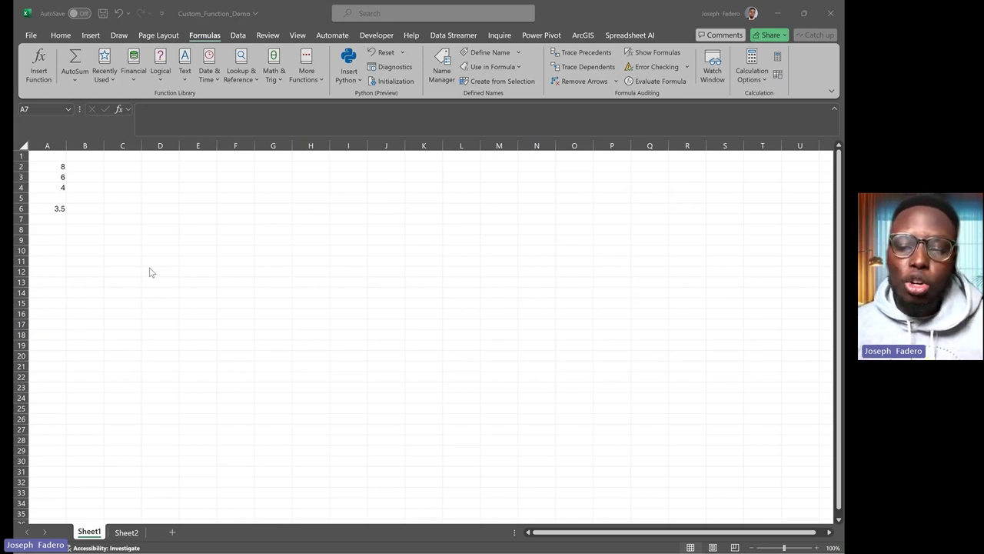
Step: Clear the formula in A6 and re-enter the value 4 in cell A4
left_click(60, 219)
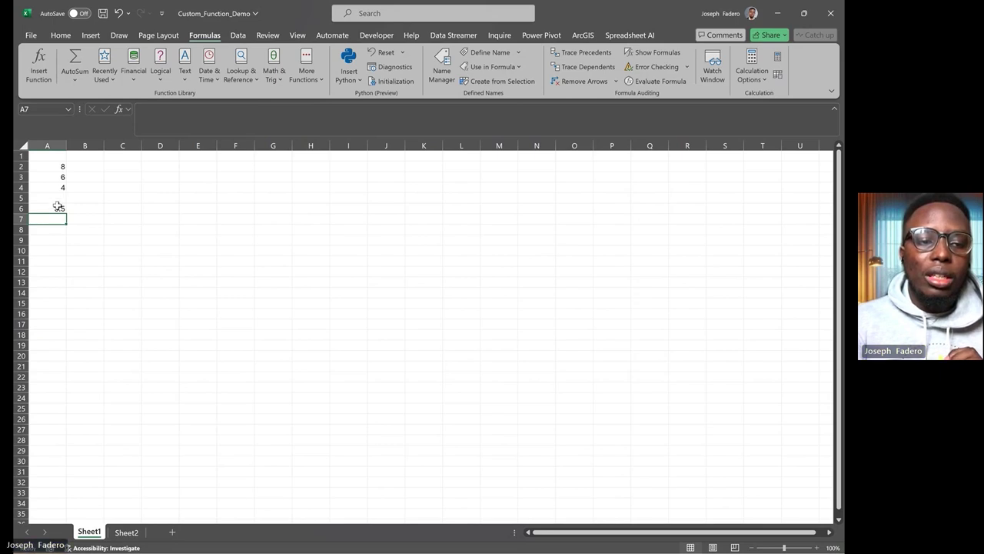
left_click(58, 206)
key("Delete")
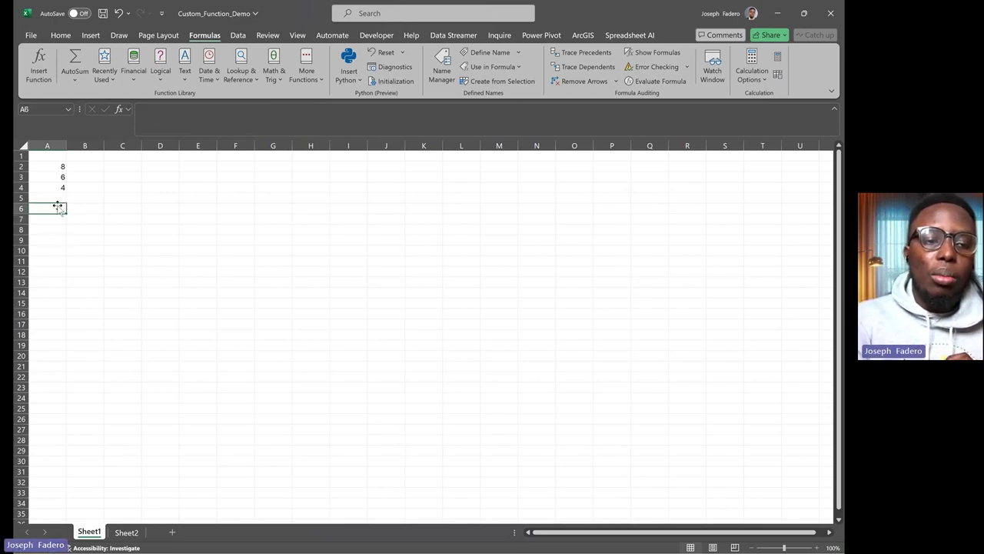
left_click(59, 165)
left_click(62, 176)
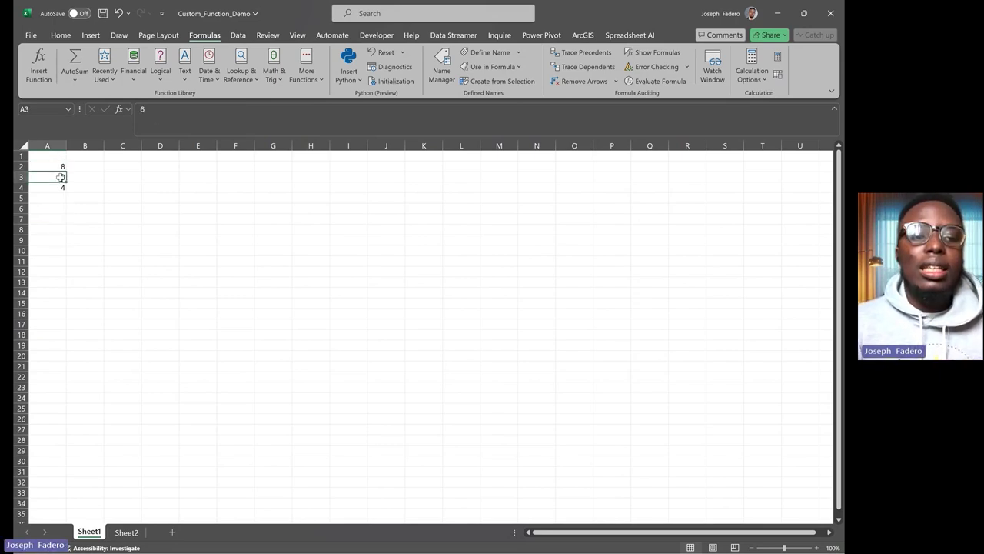
left_click(64, 188)
type("4")
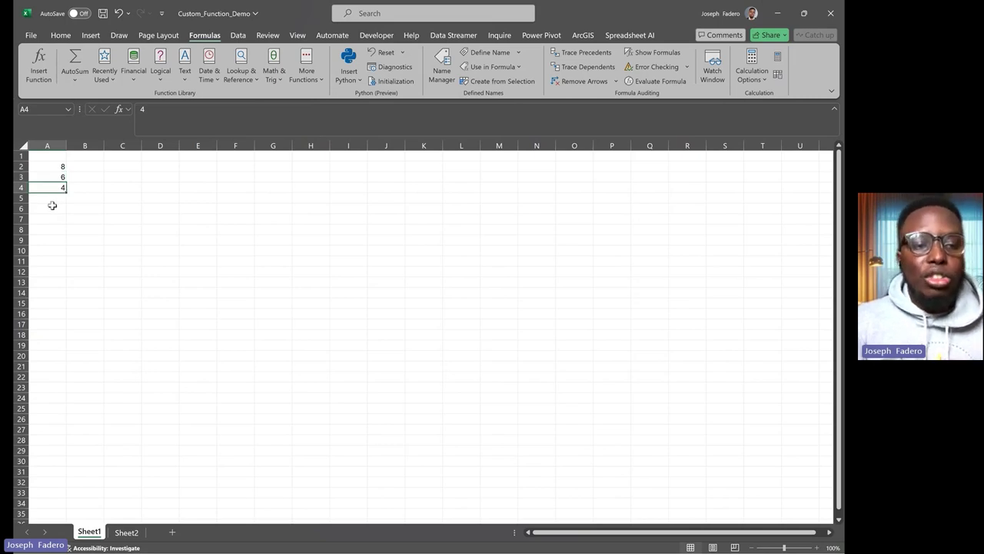
left_click(52, 209)
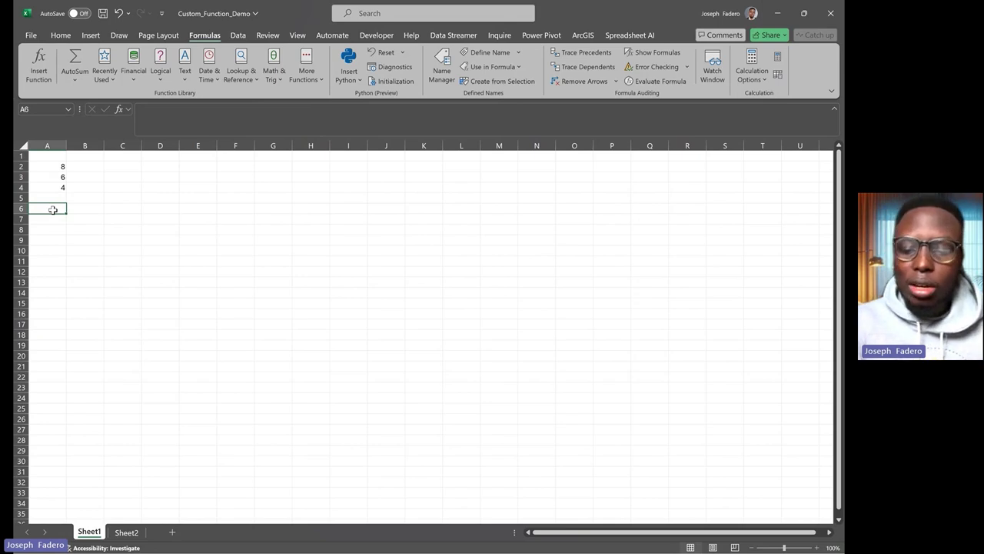
Step: Enter =(A2+A3)/A4 in A6 so it returns 3.5
type("=")
left_click(57, 164)
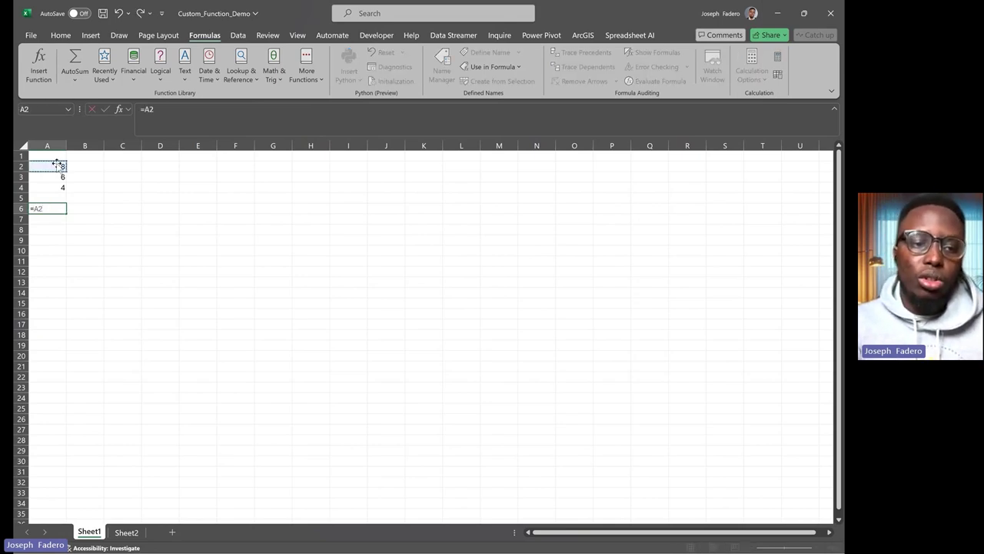
type("+")
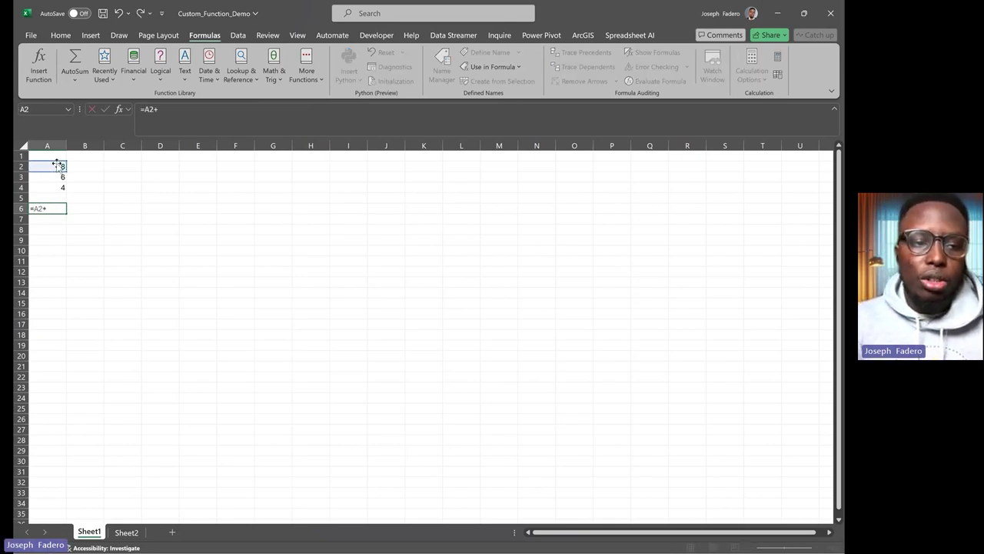
left_click(62, 177)
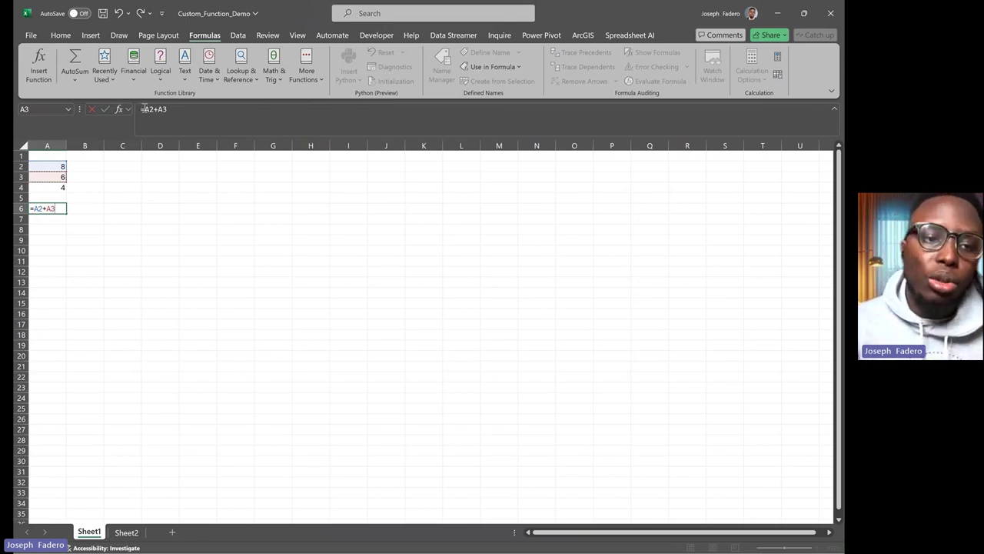
left_click(145, 109)
type("(")
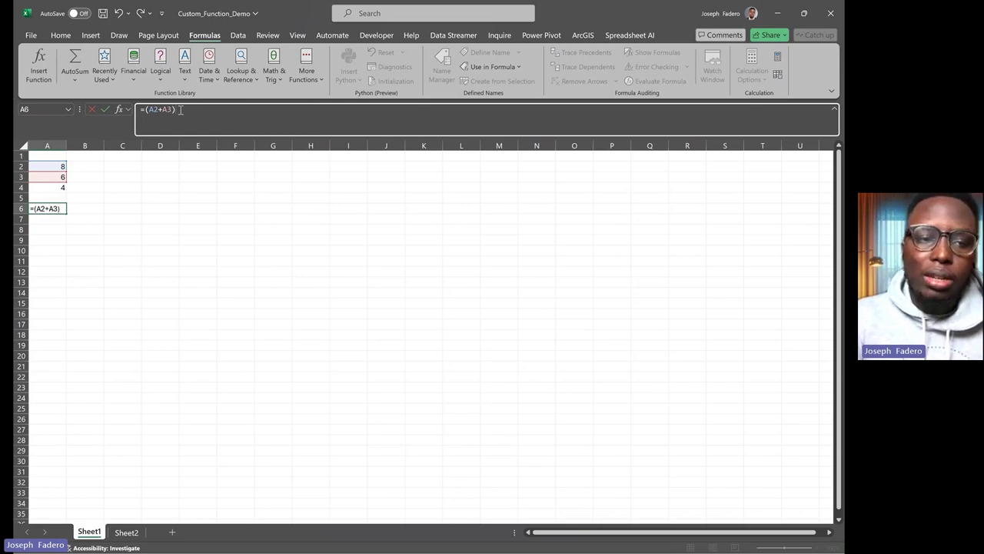
left_click(59, 188)
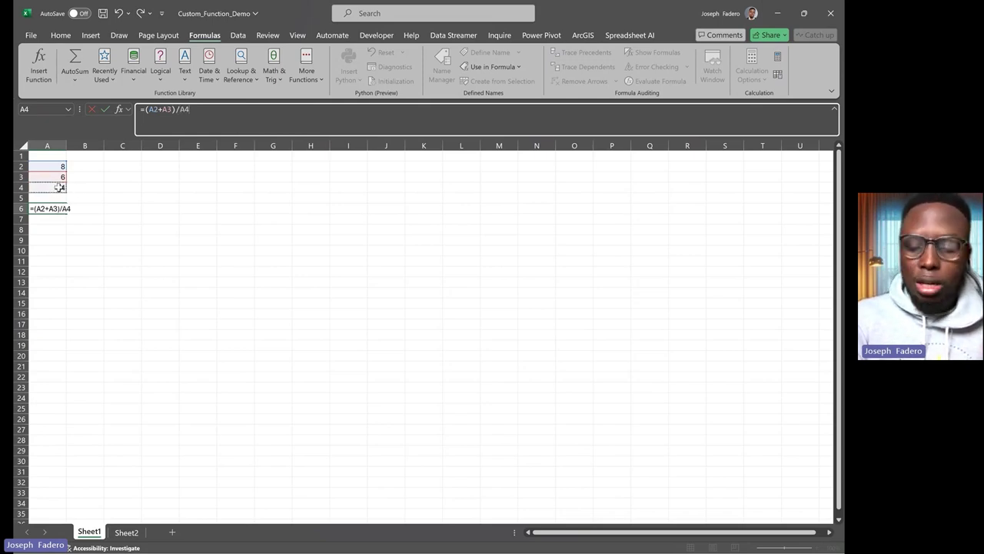
key("Return")
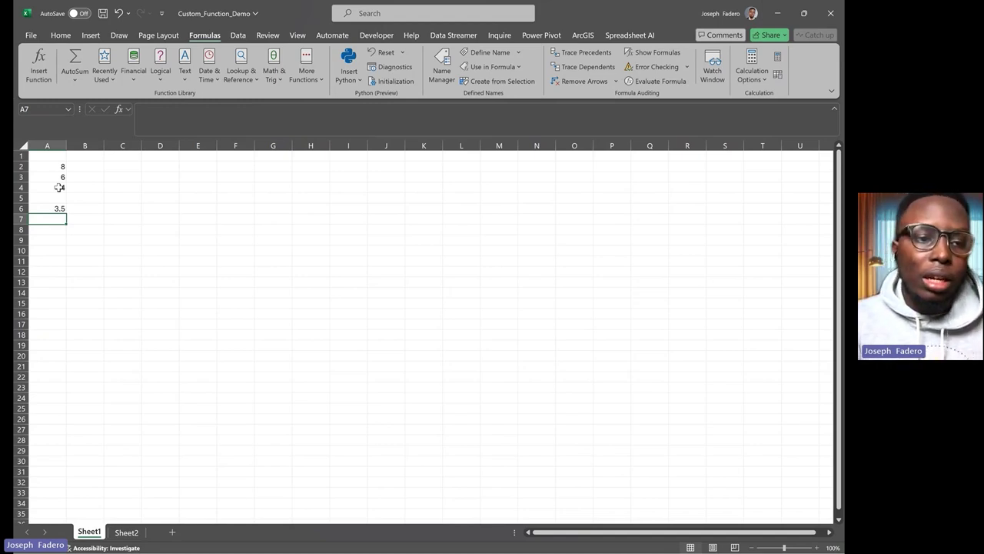
Step: In A7, apply the custom division function to A2, A3 and A4, returning 3.5
type("=")
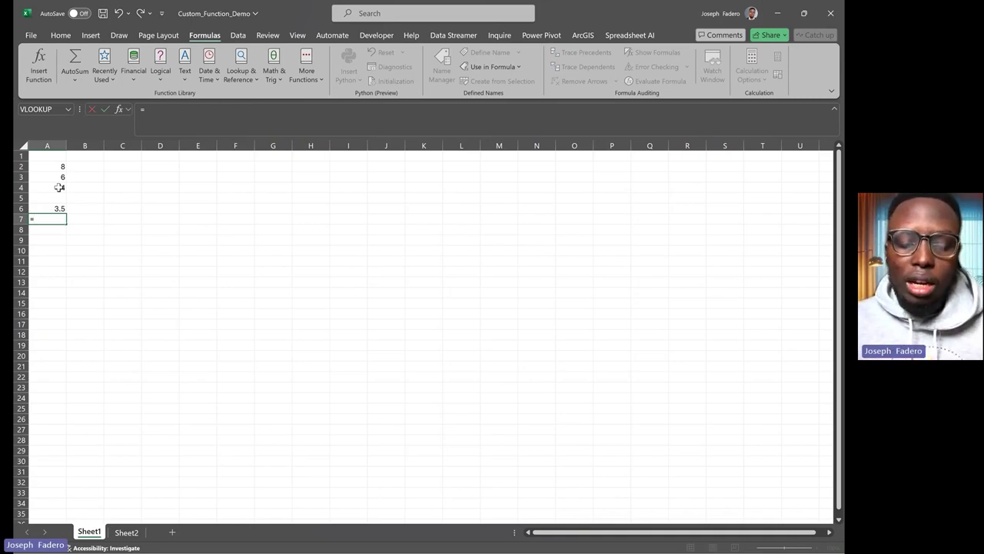
type("Josep")
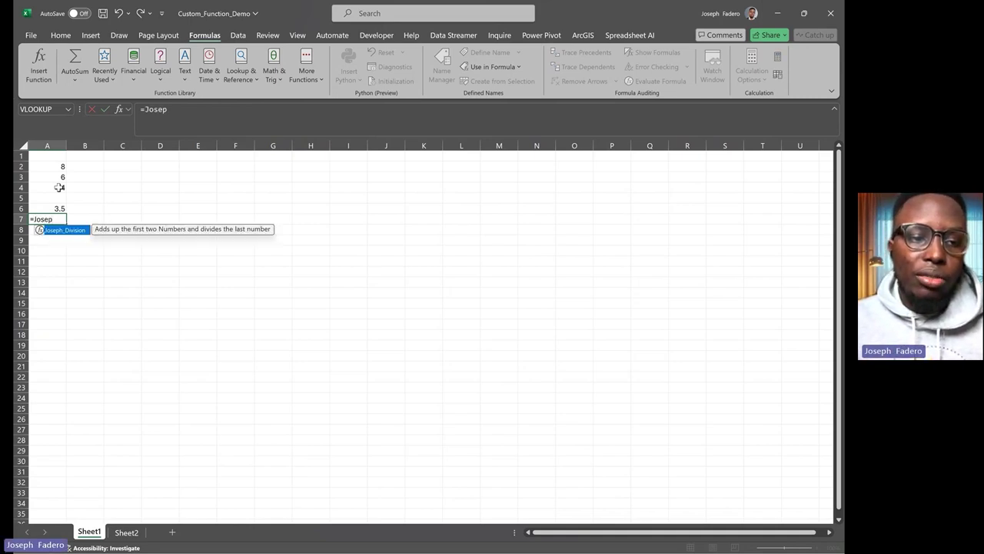
key("Tab")
left_click(60, 166)
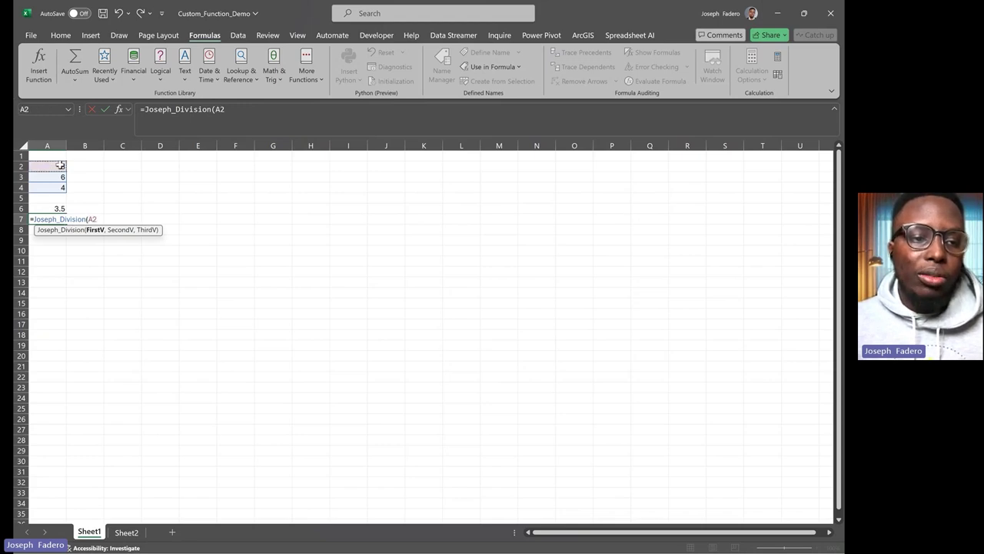
type(",")
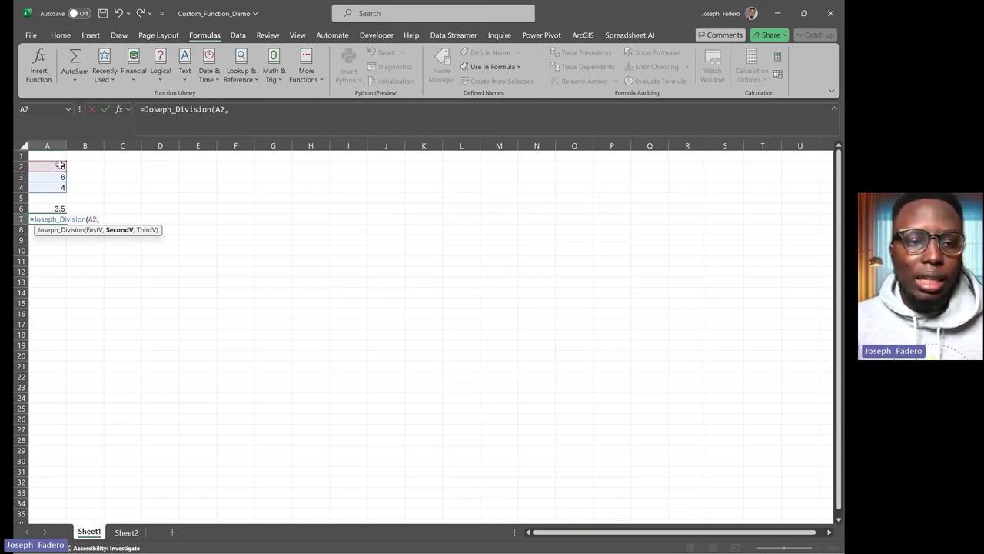
left_click(61, 177)
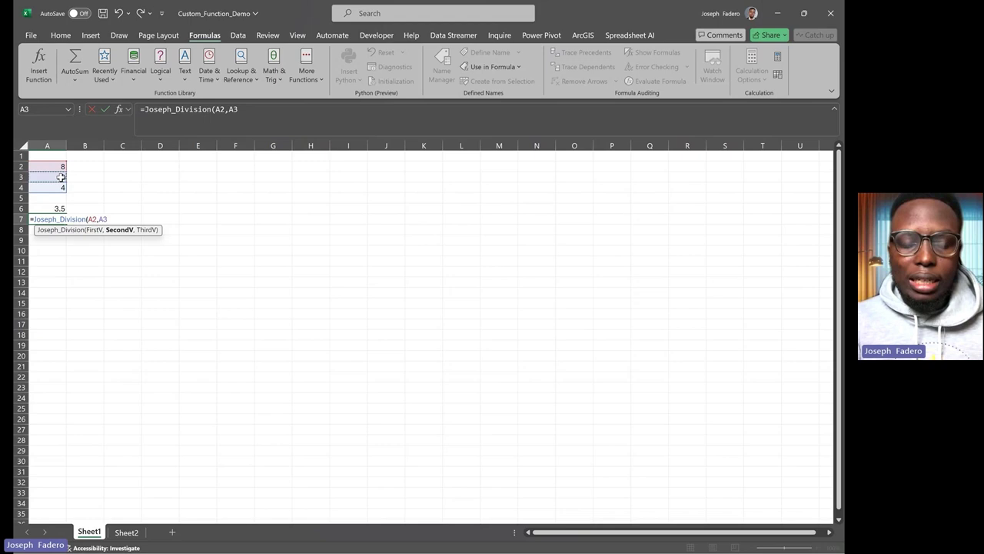
type(",")
left_click(61, 187)
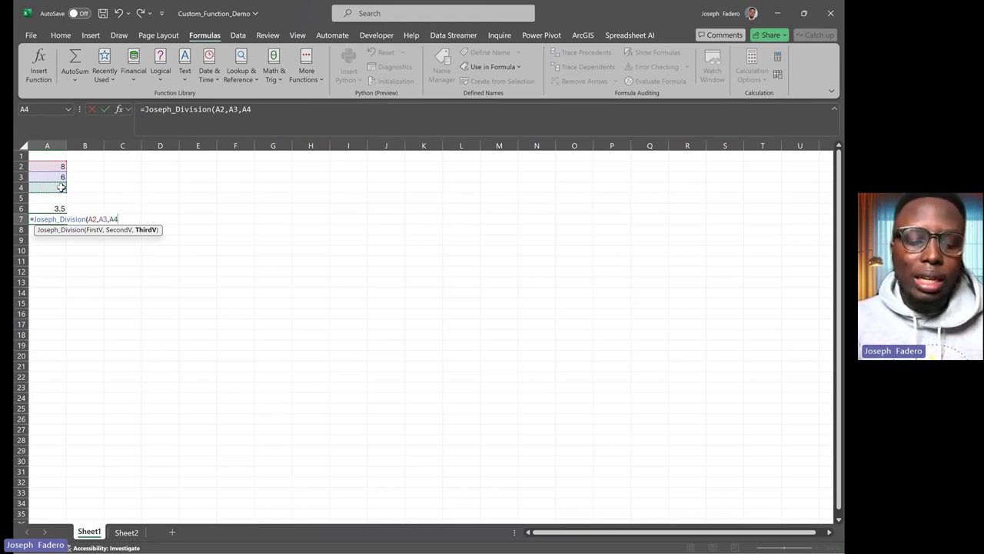
type("))")
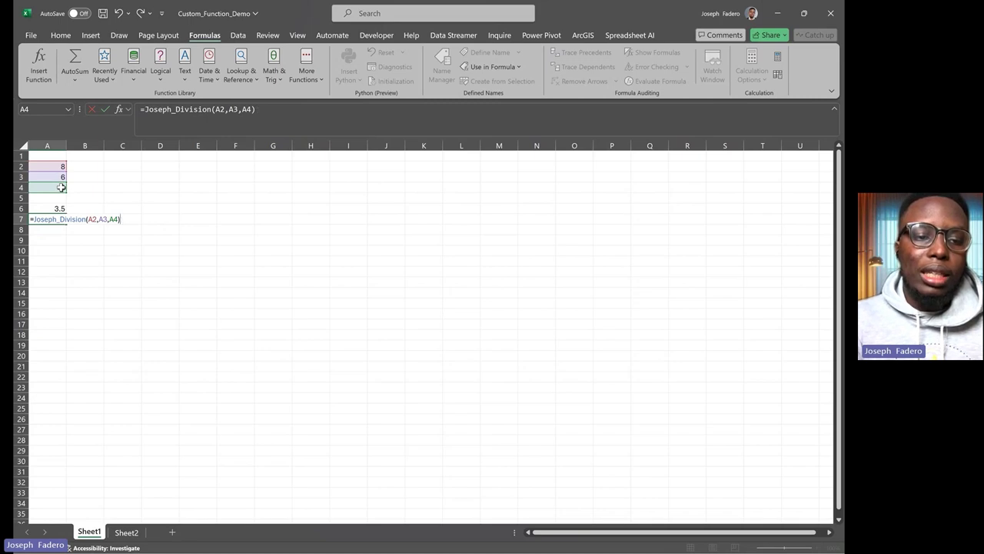
key("Return")
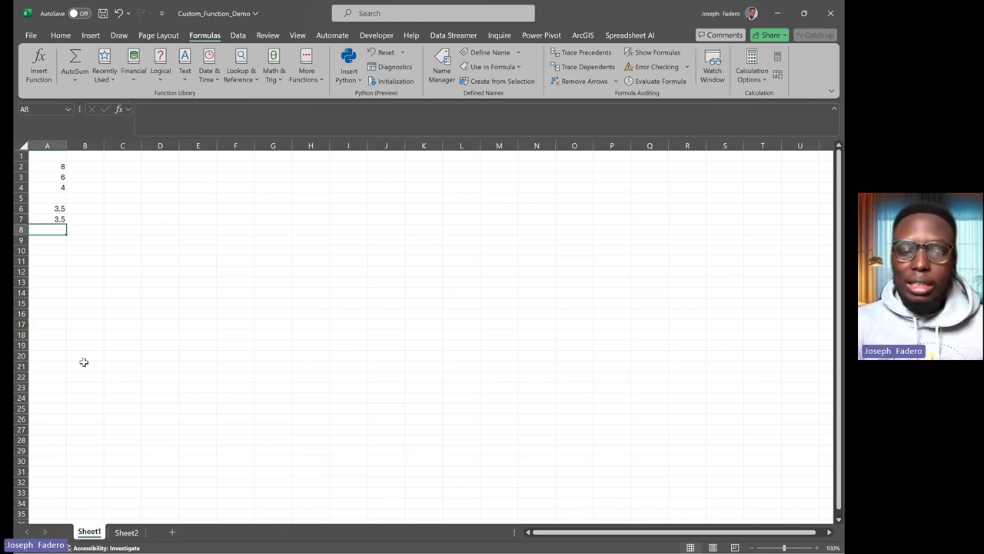
Step: On Sheet2, enter starting values in column A, ending with 3 in A3
left_click(140, 533)
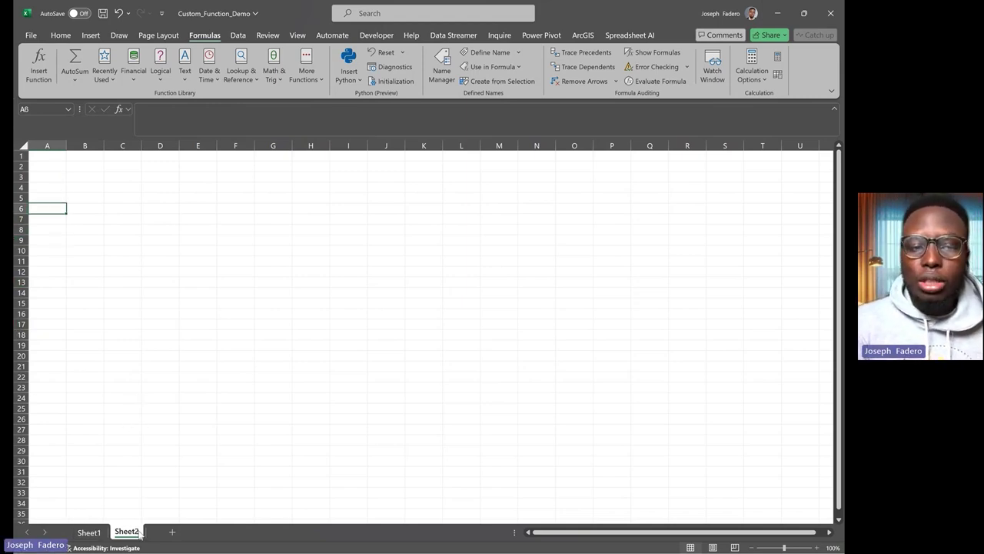
left_click(55, 175)
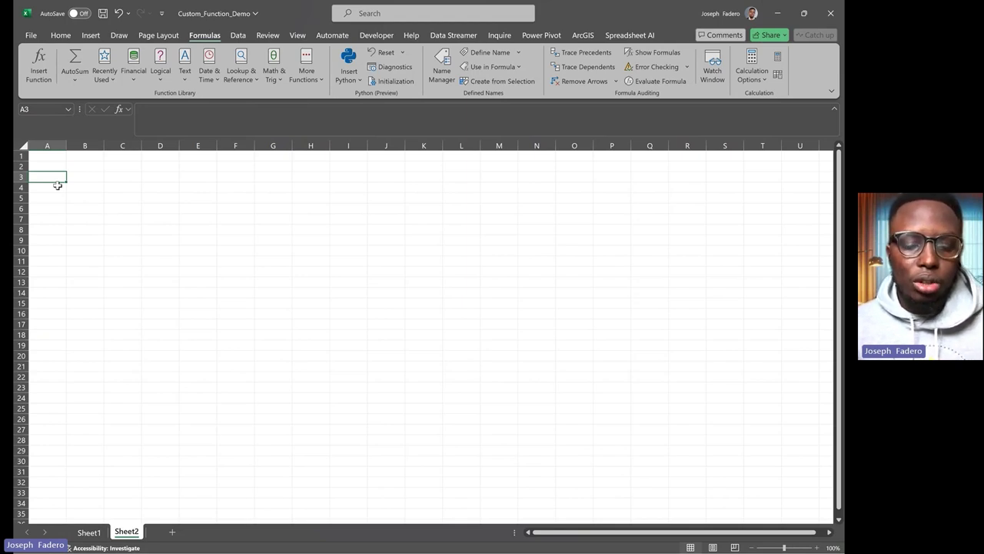
type("1")
key("Return")
type("2")
key("Return")
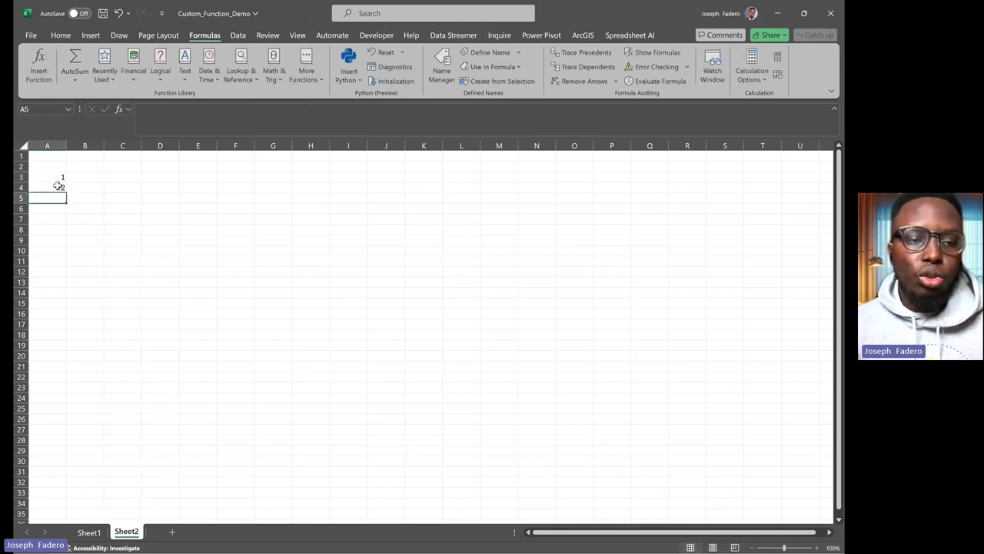
key("Up")
key("Up")
type("2")
key("Return")
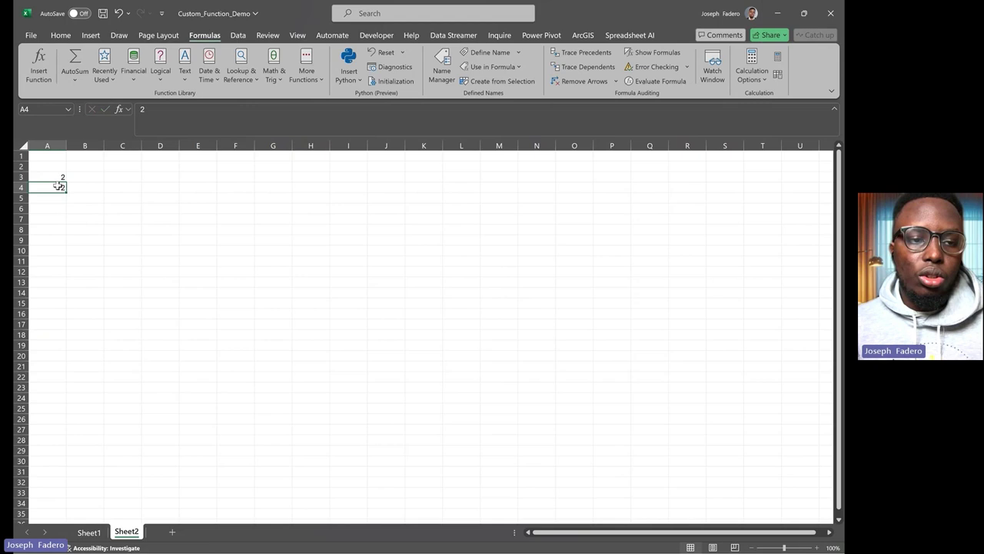
Step: Correct the remaining entries so A4 holds 5 and A5 holds 2
key("Up")
type("3")
key("Return")
key("Return")
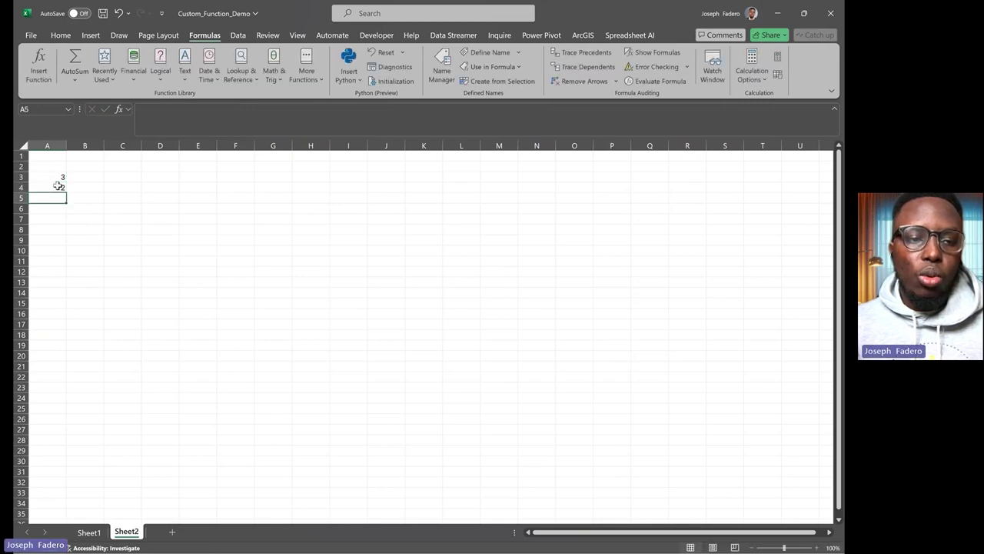
type("1")
key("Return")
key("Return")
key("Up")
key("Up")
key("Up")
key("Up")
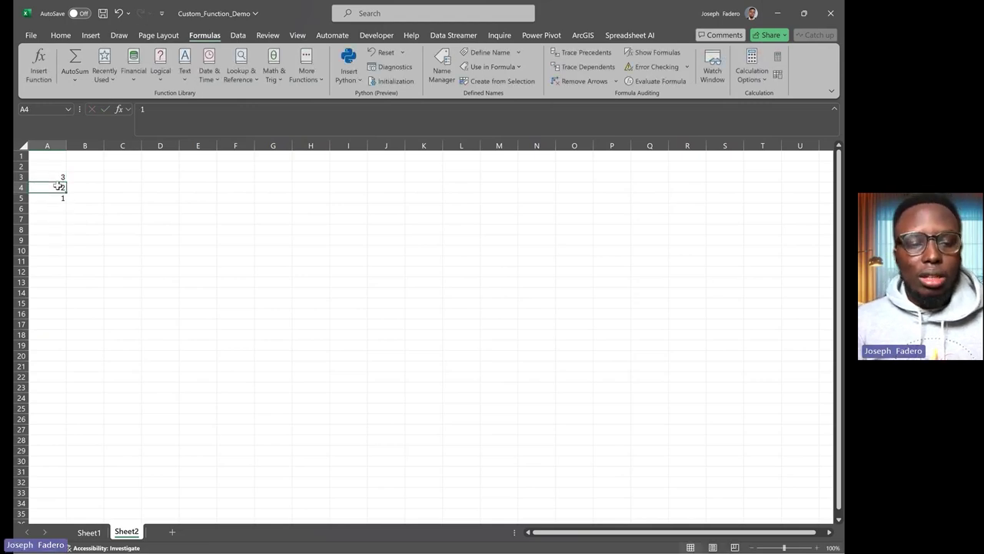
key("Down")
key("Down")
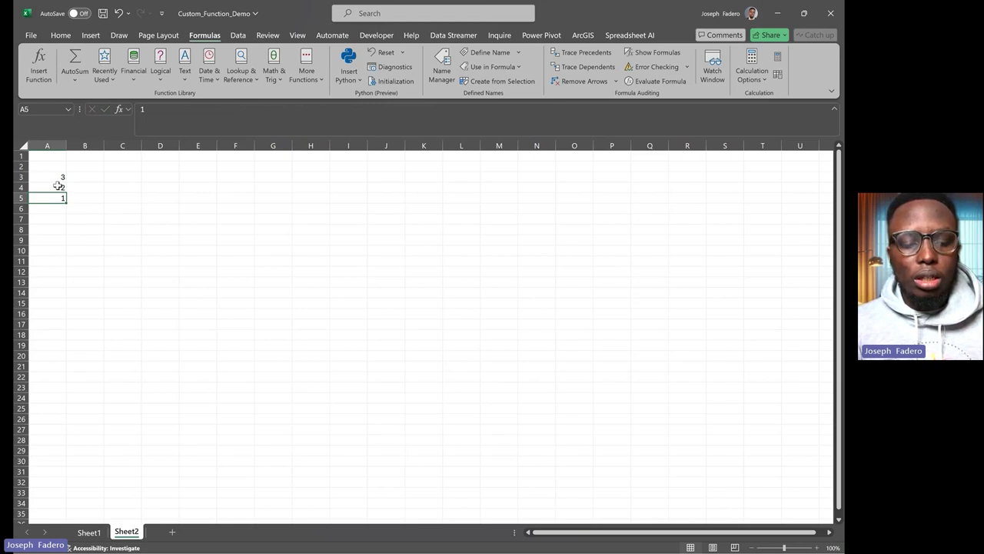
key("Up")
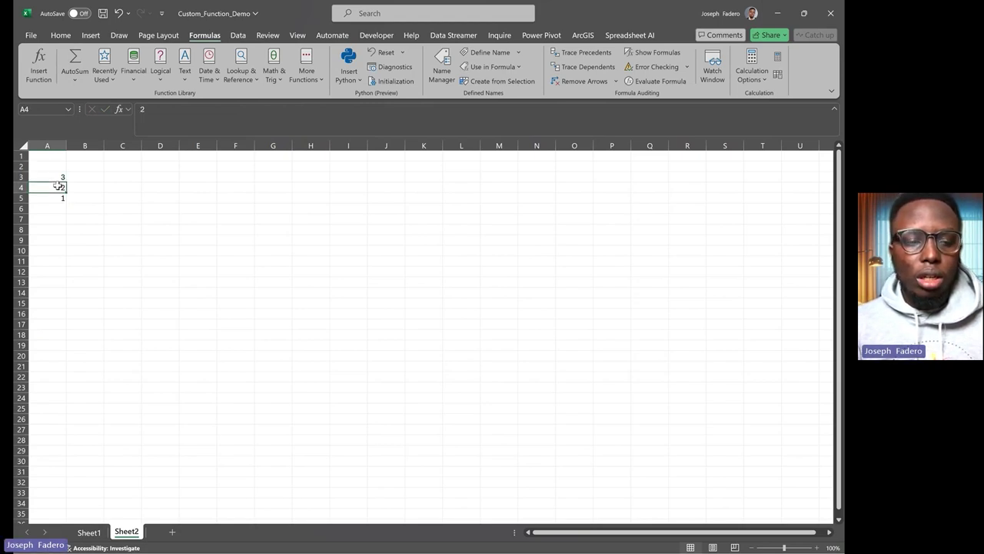
type("4")
key("Return")
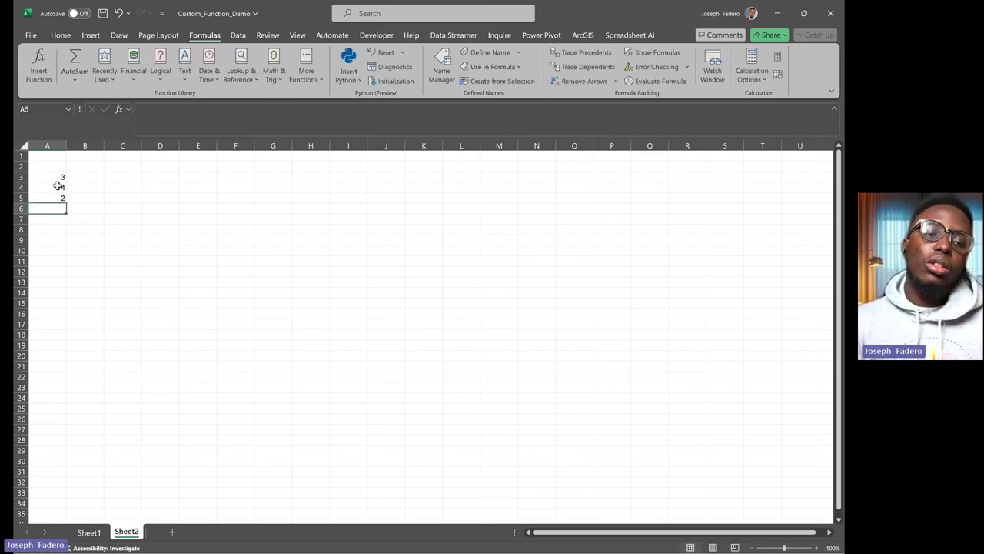
key("Up")
type("5")
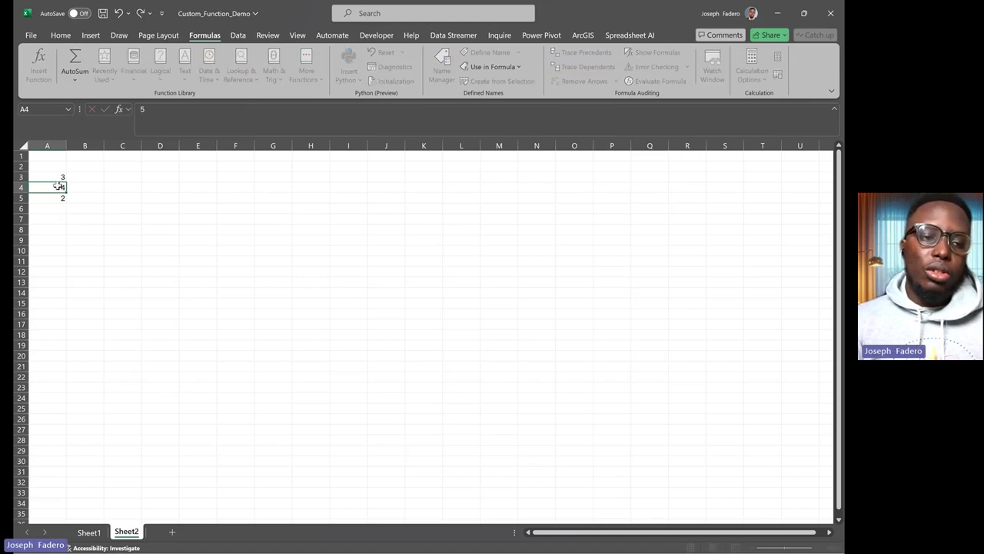
key("Return")
key("Down")
key("Down")
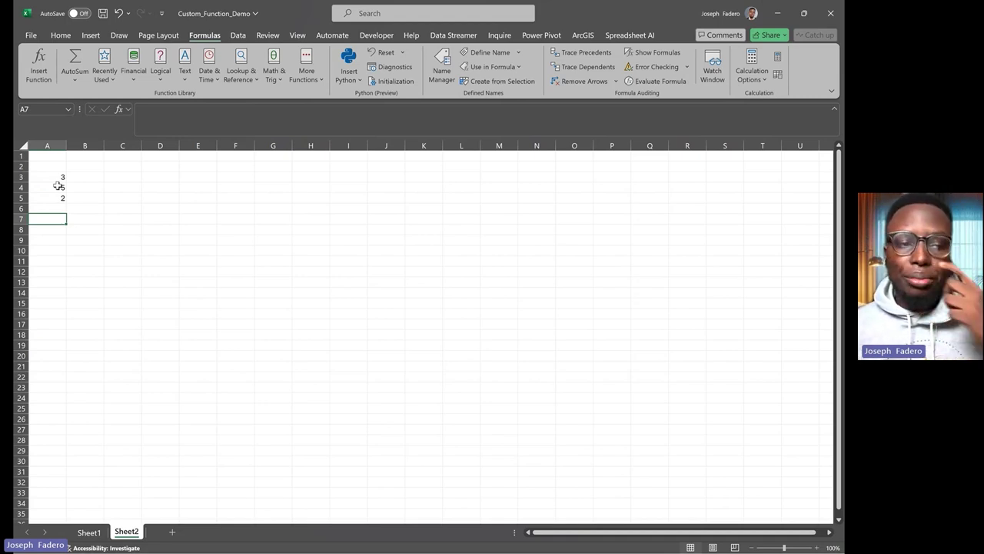
Step: Type =Let in A7 on Sheet2 and accept the LET autocomplete
type("=")
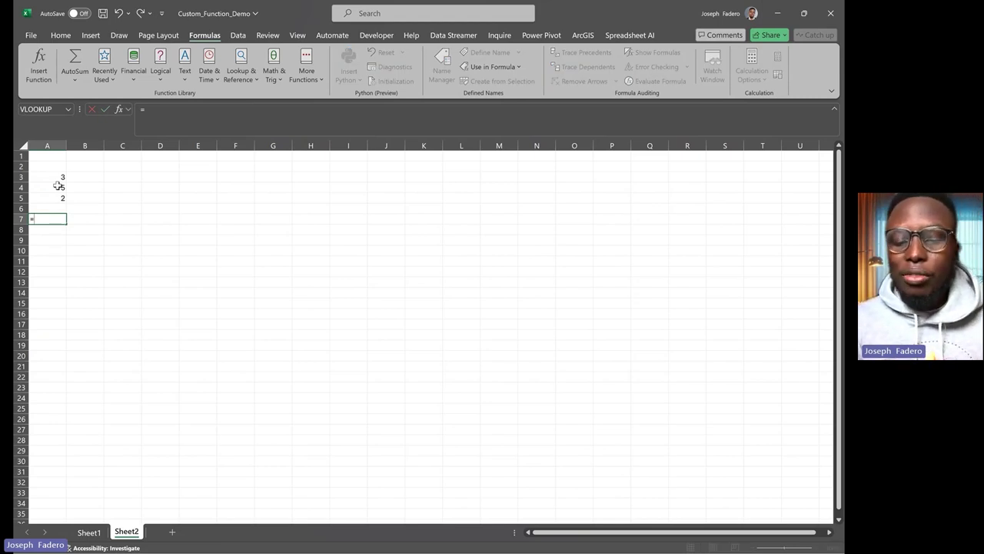
type("Let")
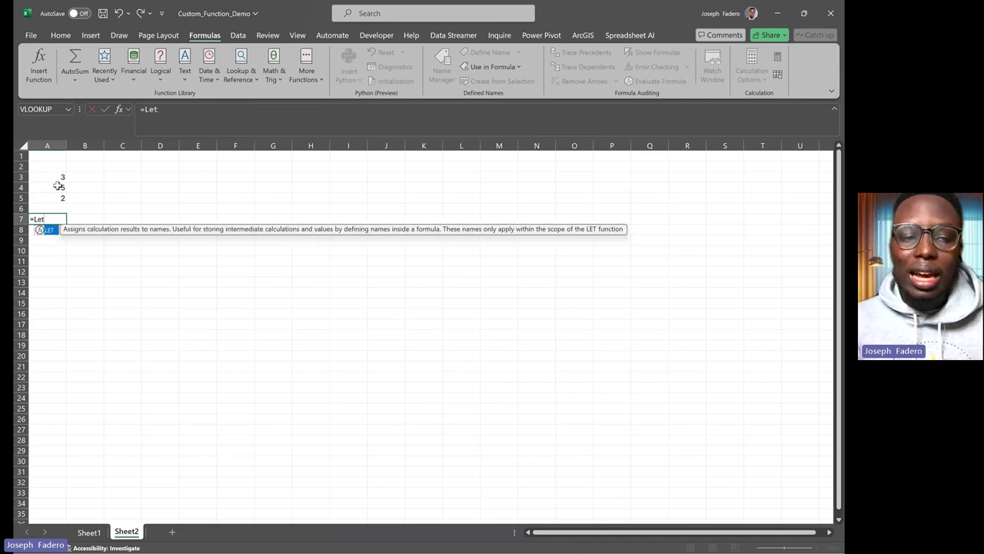
key("Tab")
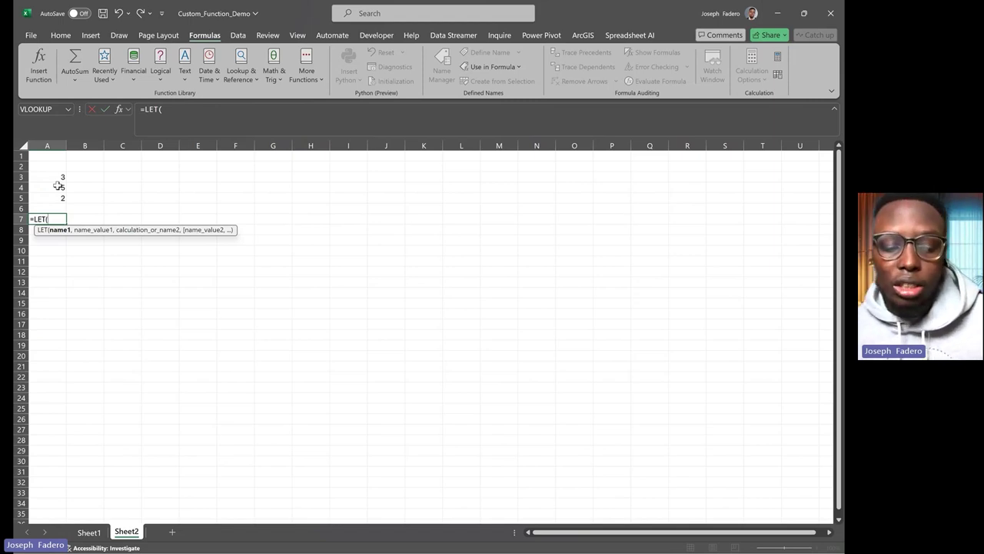
Step: Bring up the LET Function Arguments dialog with Ctrl+A
key("ctrl+a")
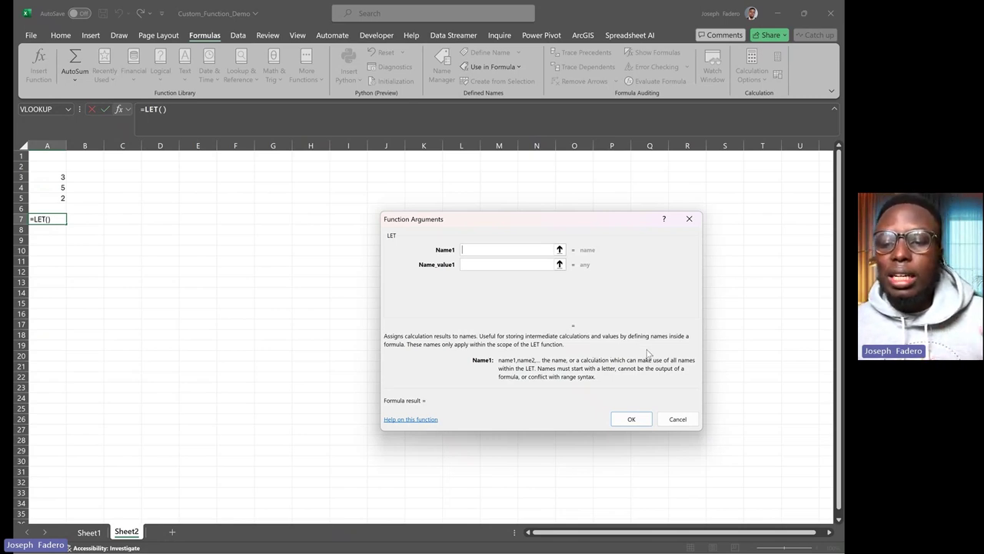
Step: Cancel the LET dialog and type =LET(FirstV,A3,SecondV, into A7
left_click(677, 419)
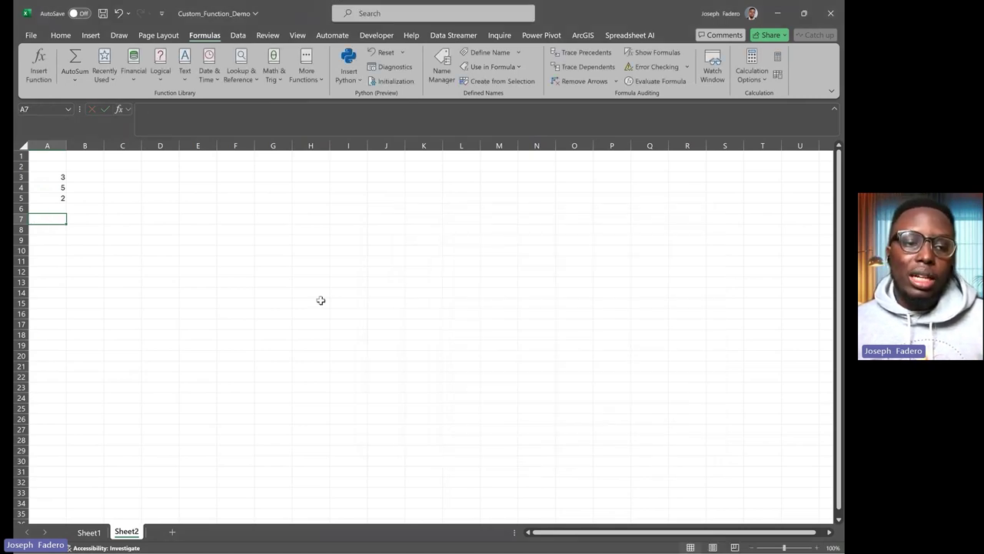
type("LET(")
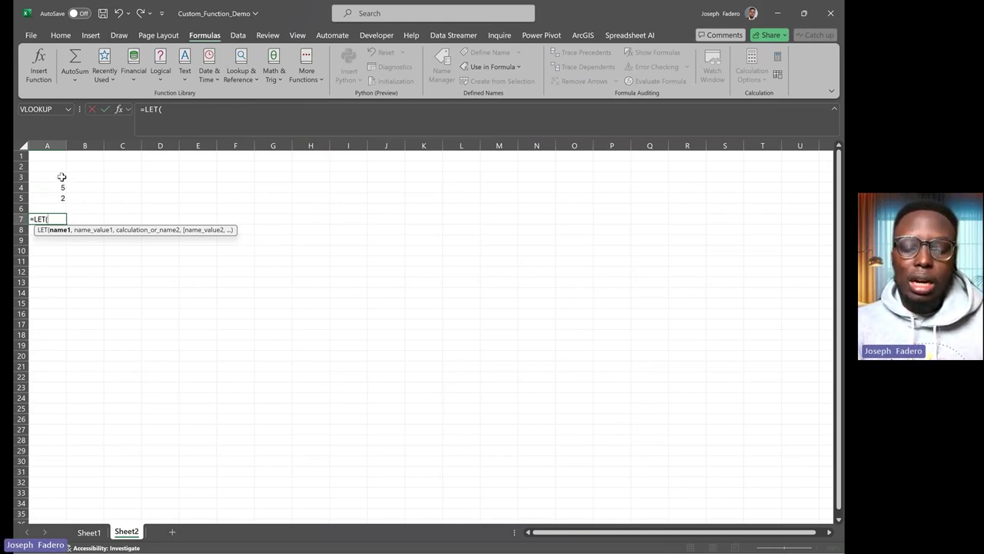
type("First")
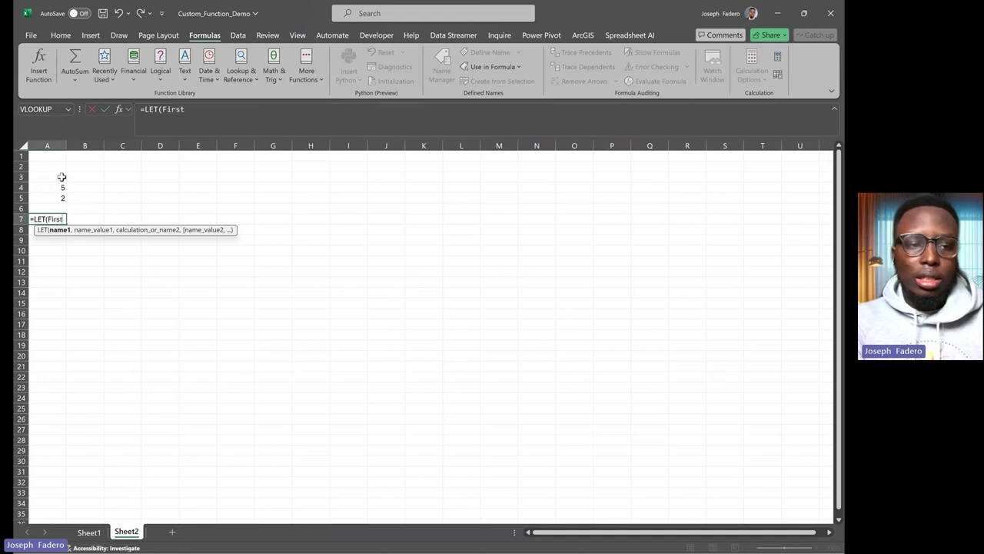
type("V")
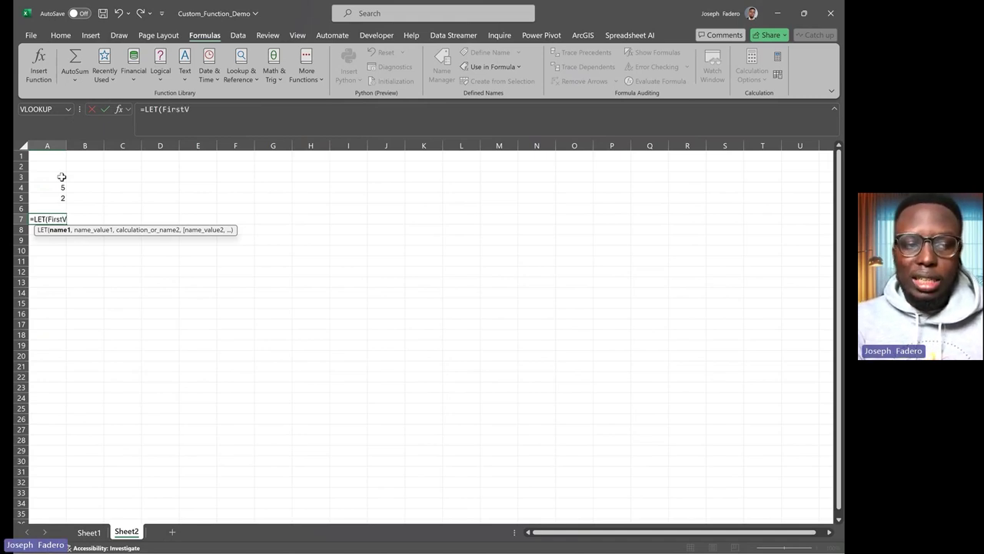
type(",")
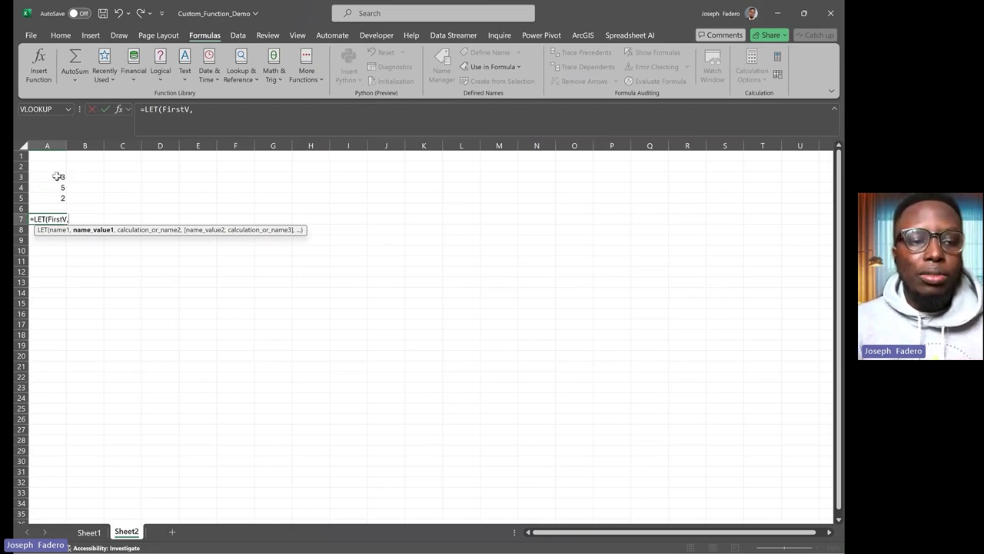
left_click(58, 176)
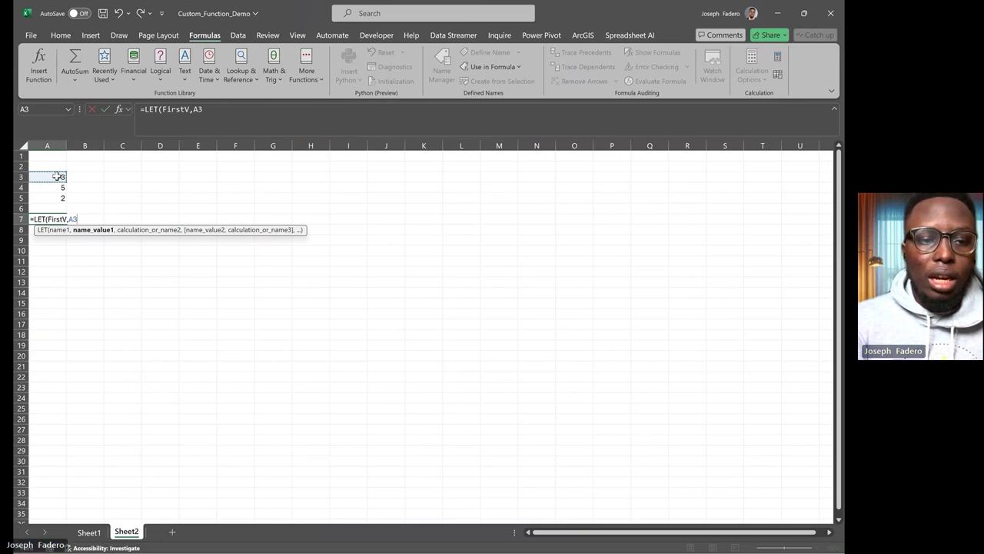
type(",")
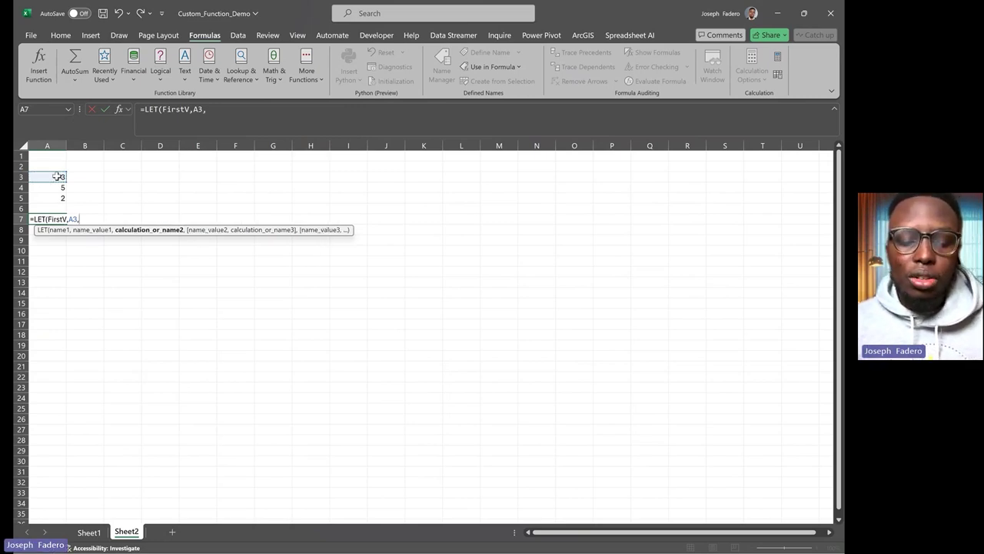
type("S")
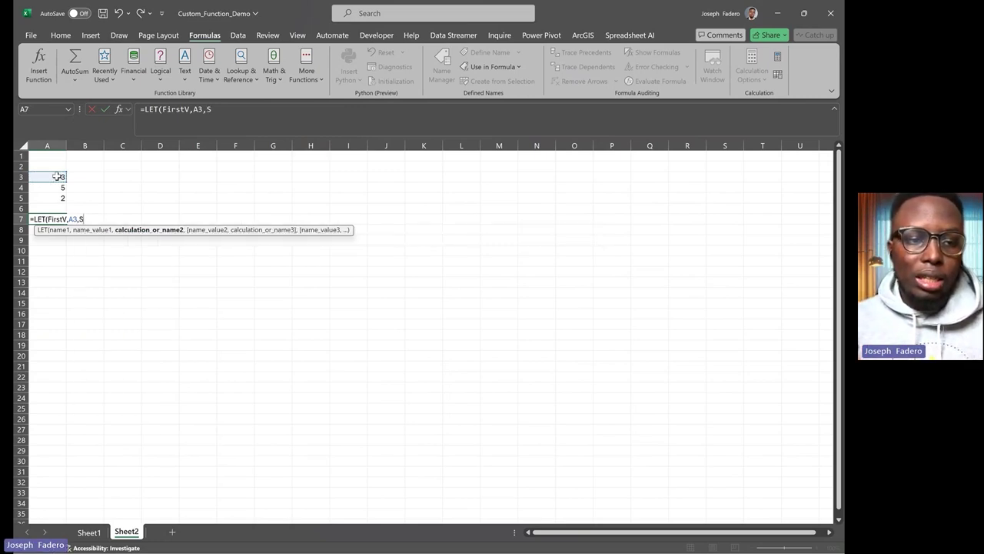
type("econ")
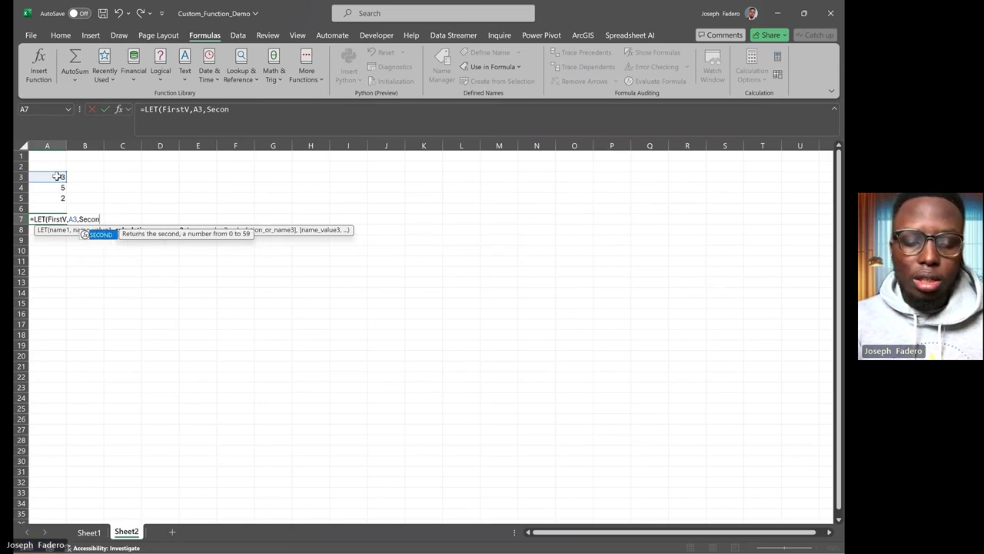
type("dV")
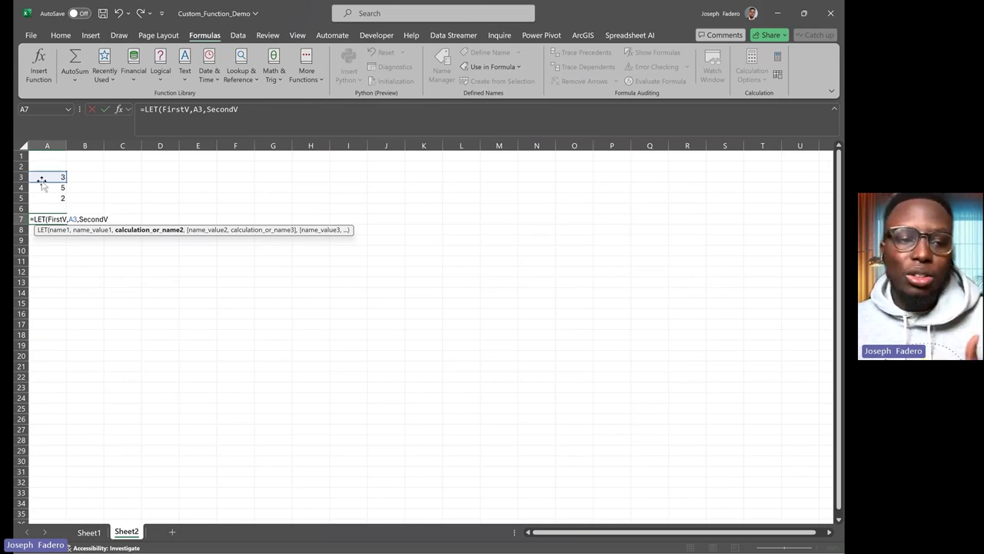
type(",")
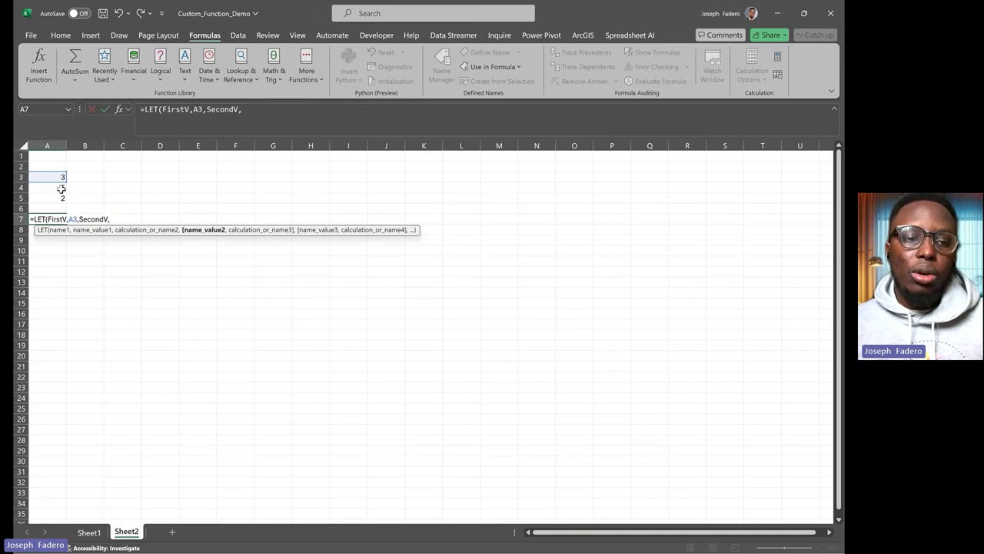
Step: Bind SecondV to A4 and ThirdV to A5 in the LET formula
left_click(62, 188)
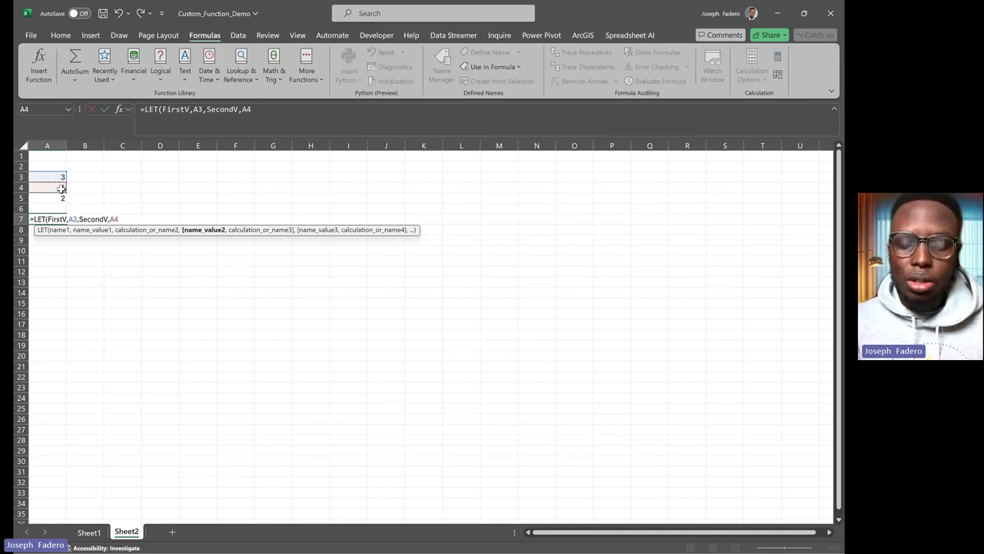
type(",")
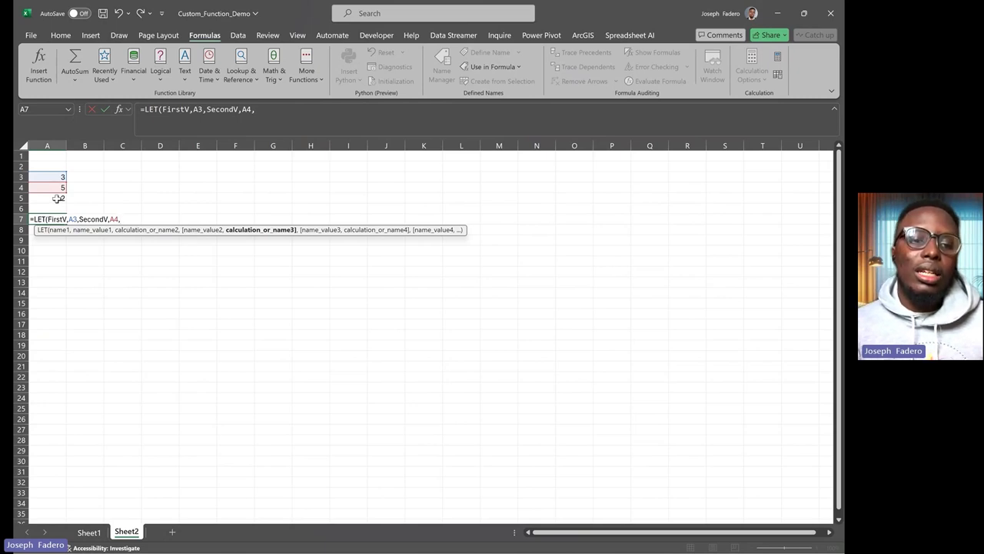
type("T")
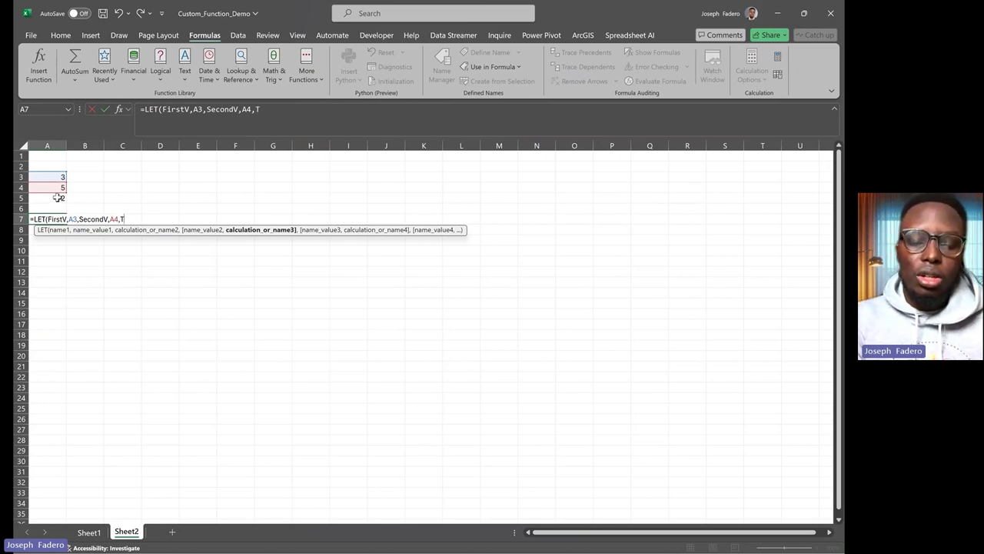
type("hirdV")
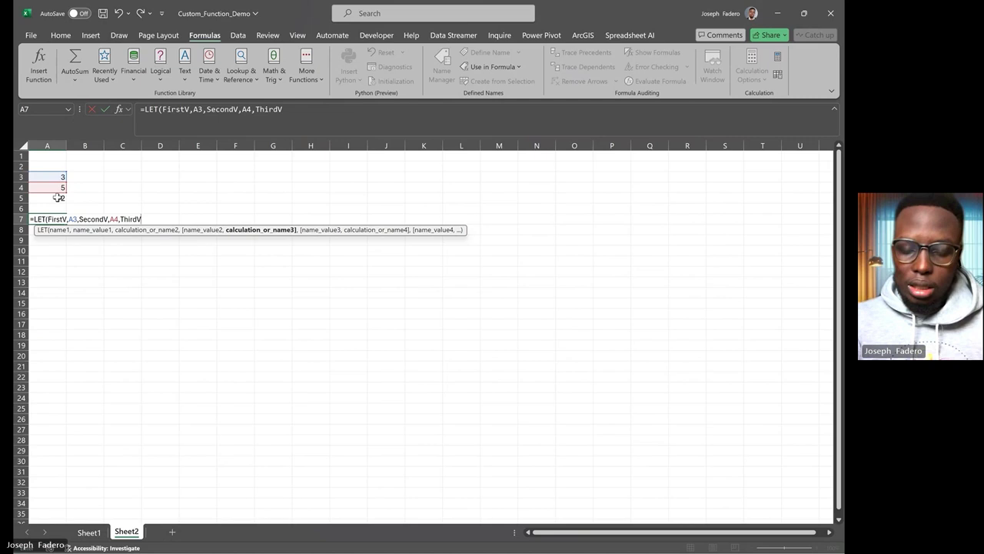
type(",")
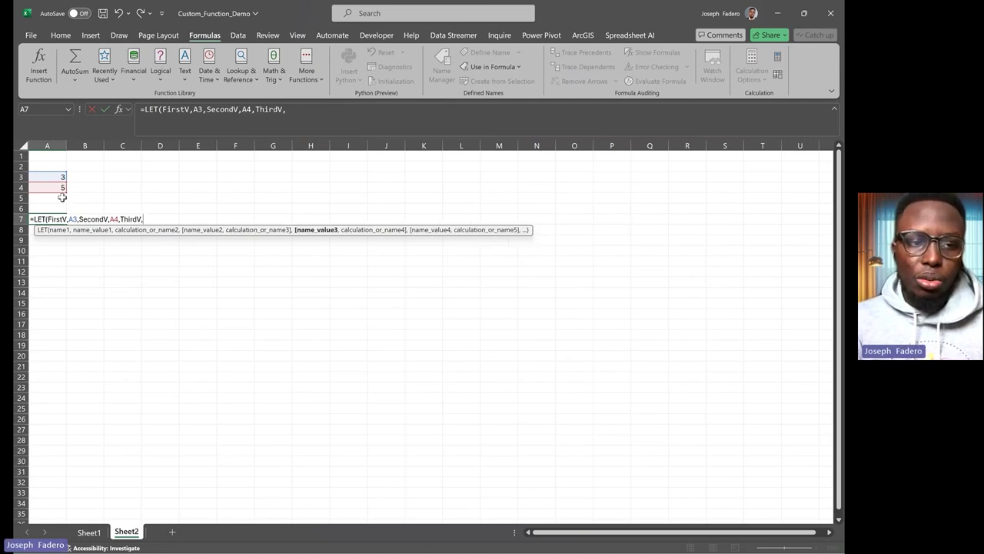
left_click(61, 198)
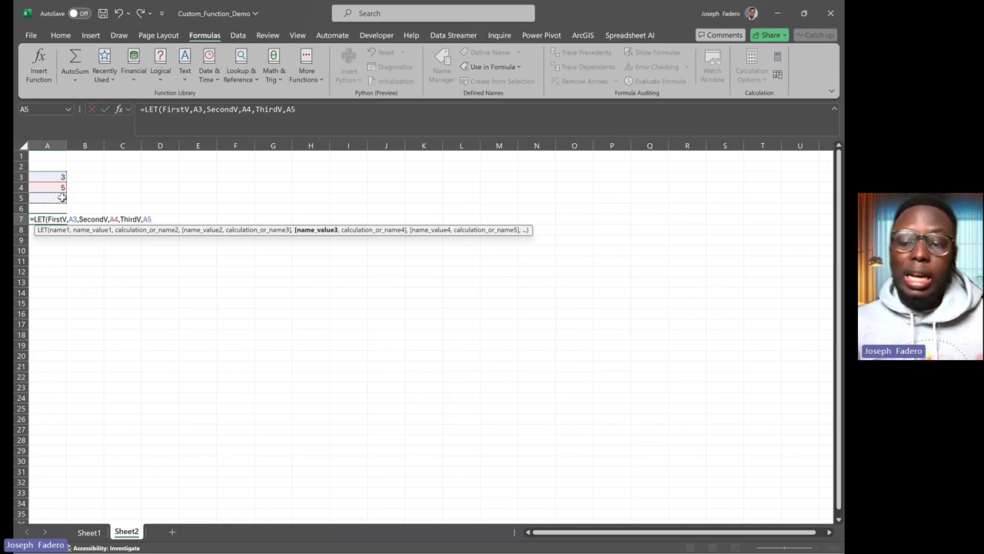
type(",")
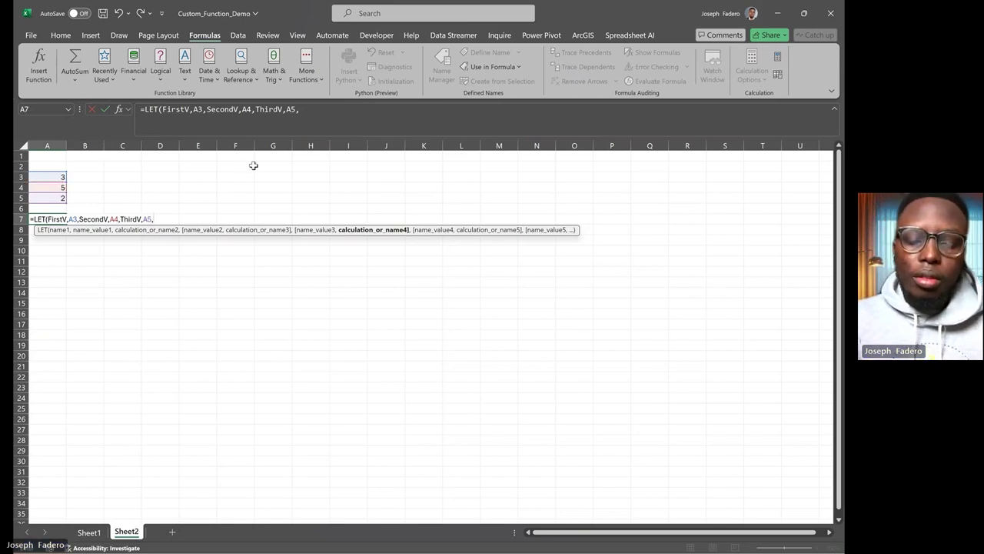
Step: Enter the calculation (FirstV+SecondV)/ThirdV using name autocomplete
left_click(329, 116)
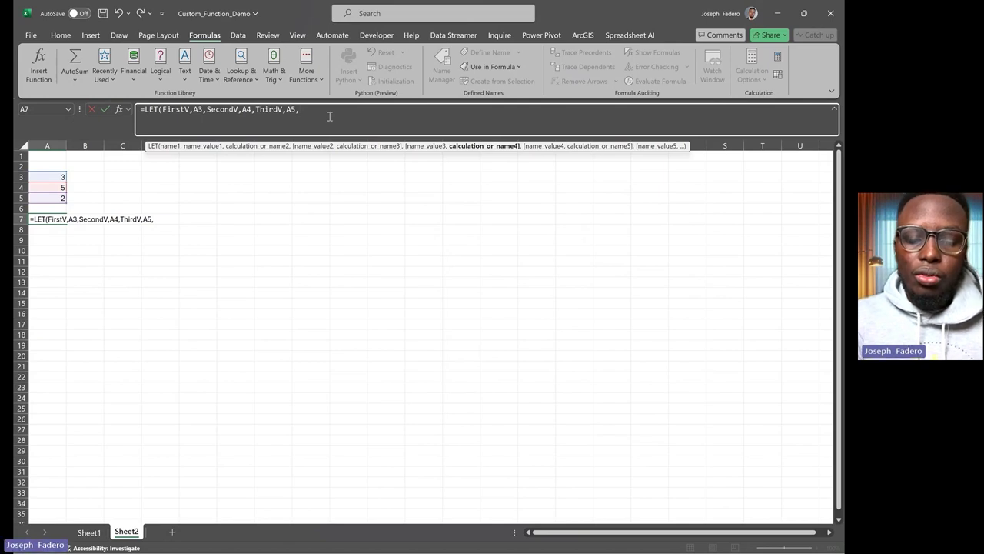
type("First")
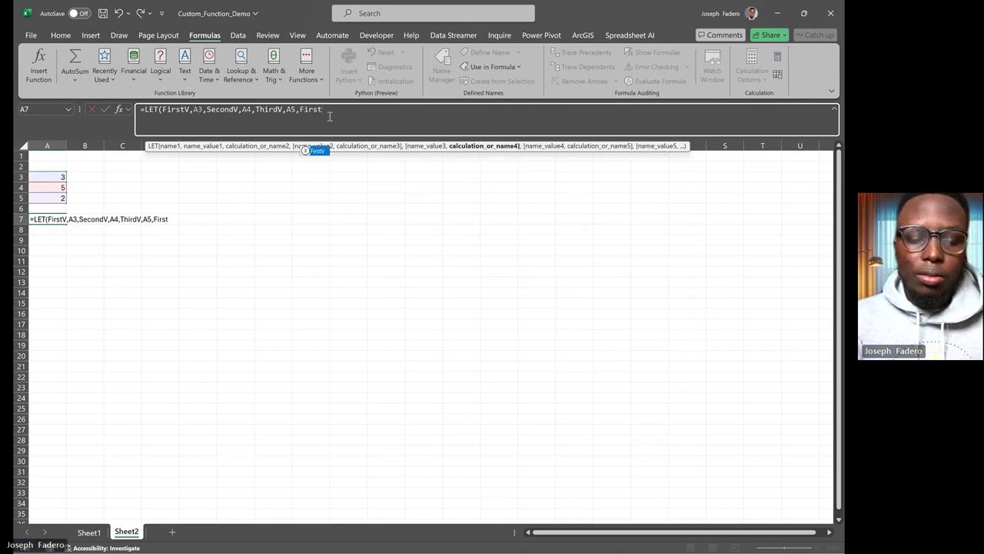
key("Tab")
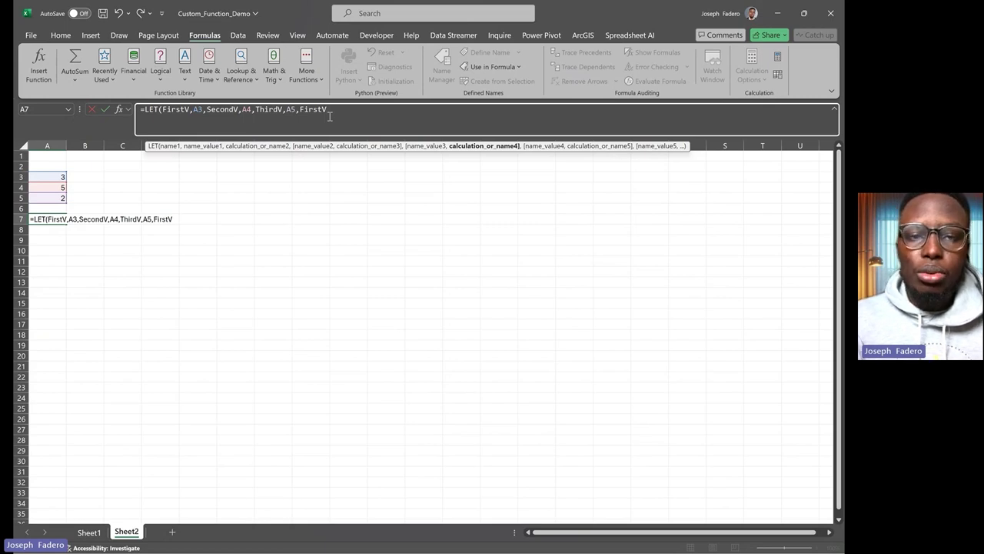
type("+")
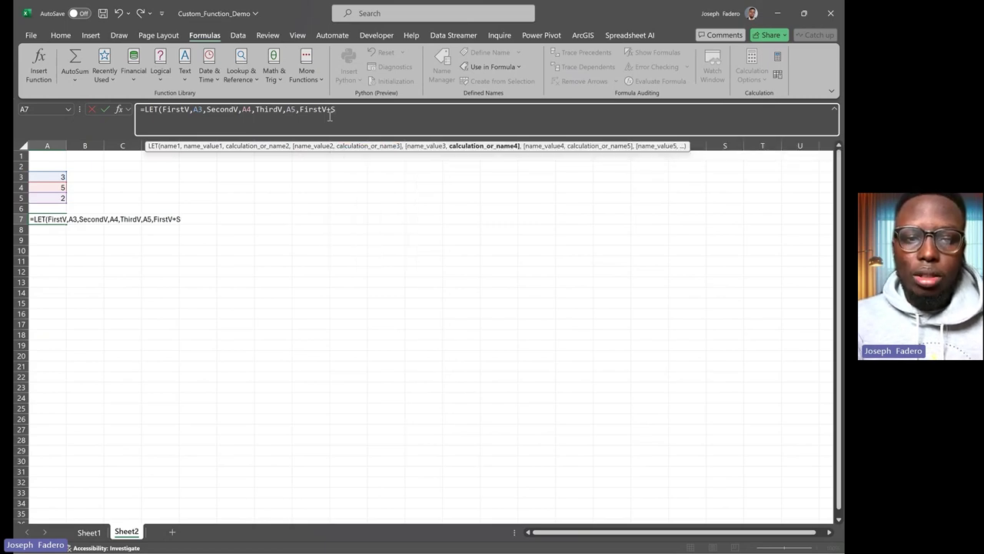
type("Seco")
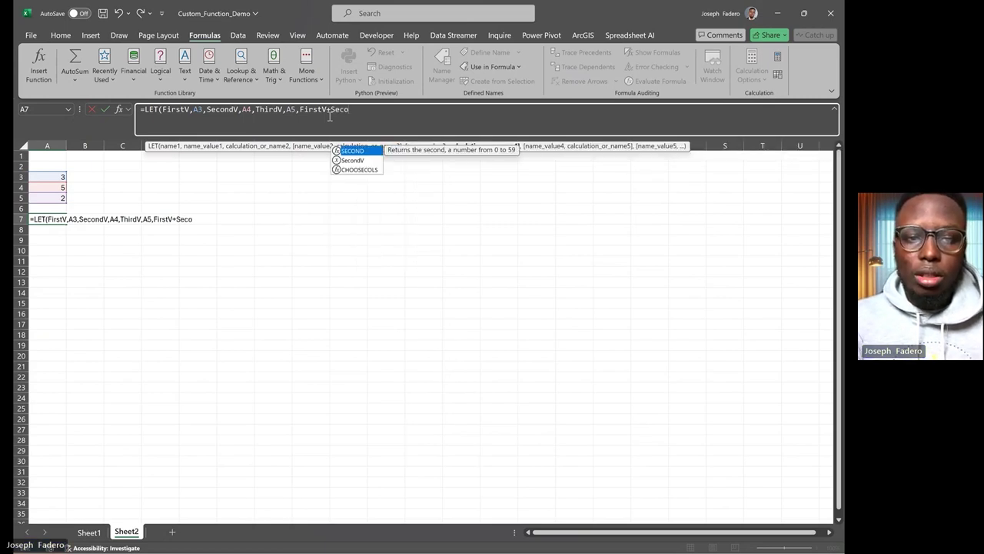
double_click(361, 162)
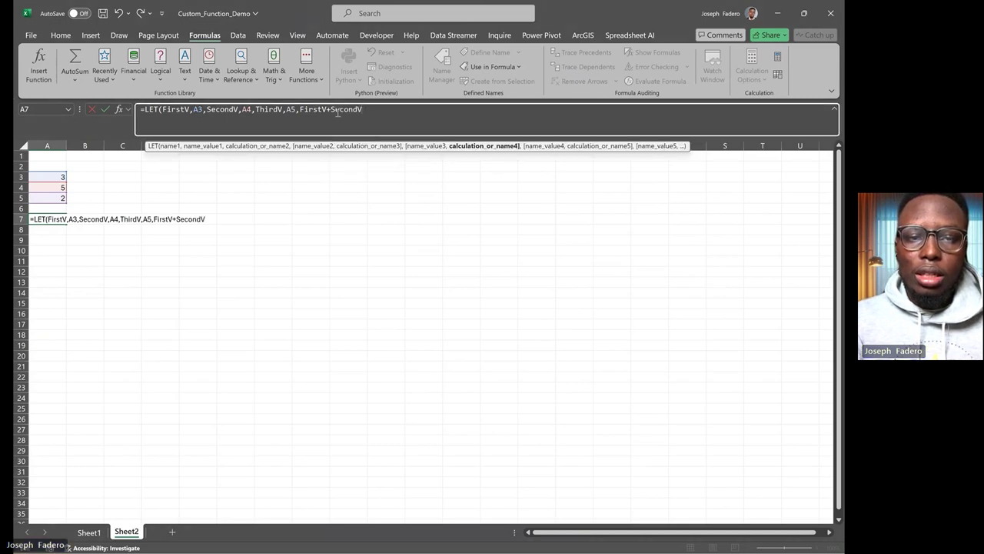
left_click(299, 109)
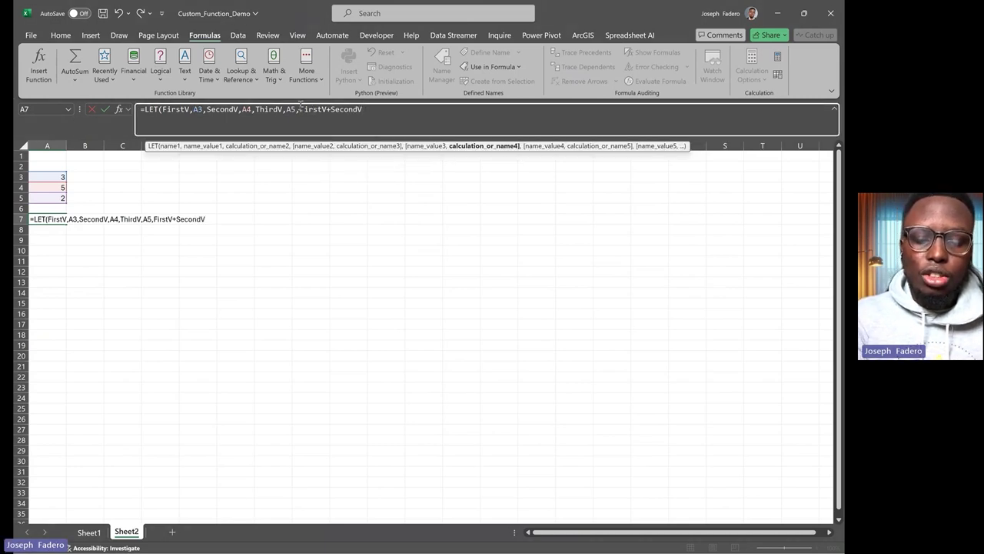
type("(")
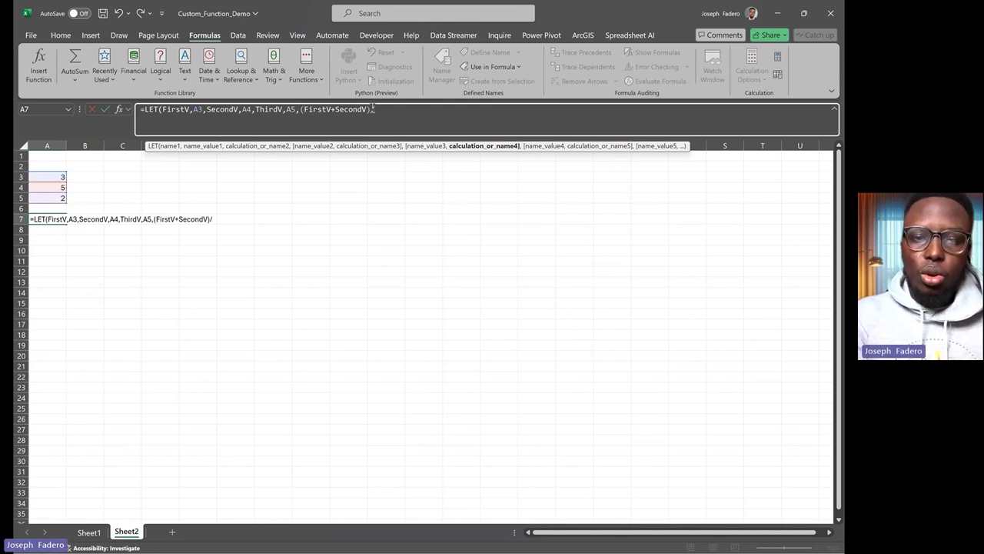
type("hird")
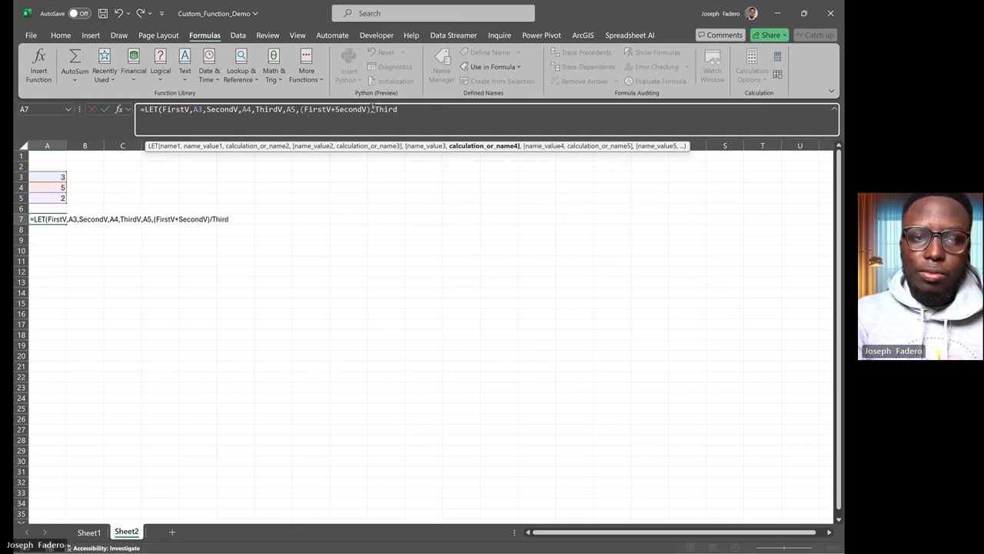
type("V")
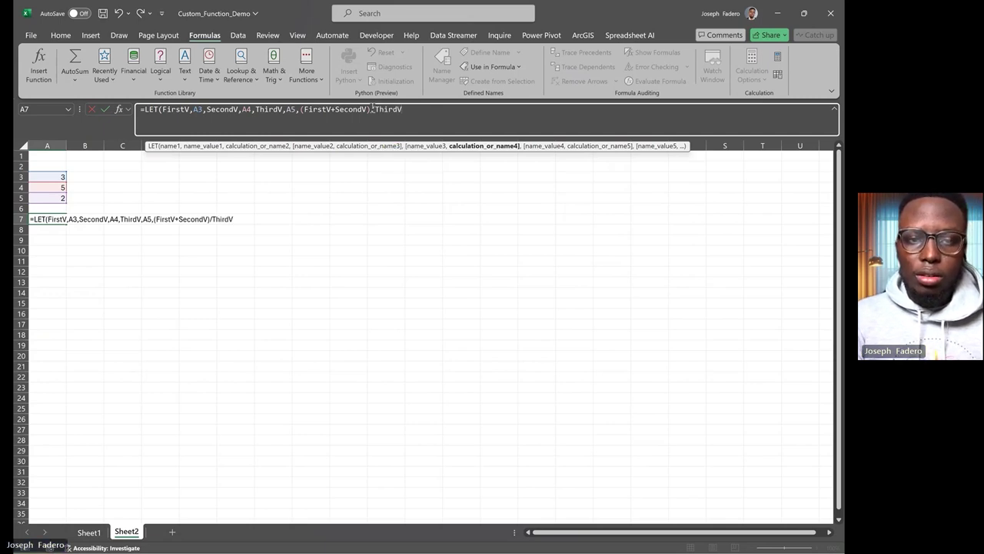
Step: Insert a line break right after =LET( in A7's formula
left_click(189, 111)
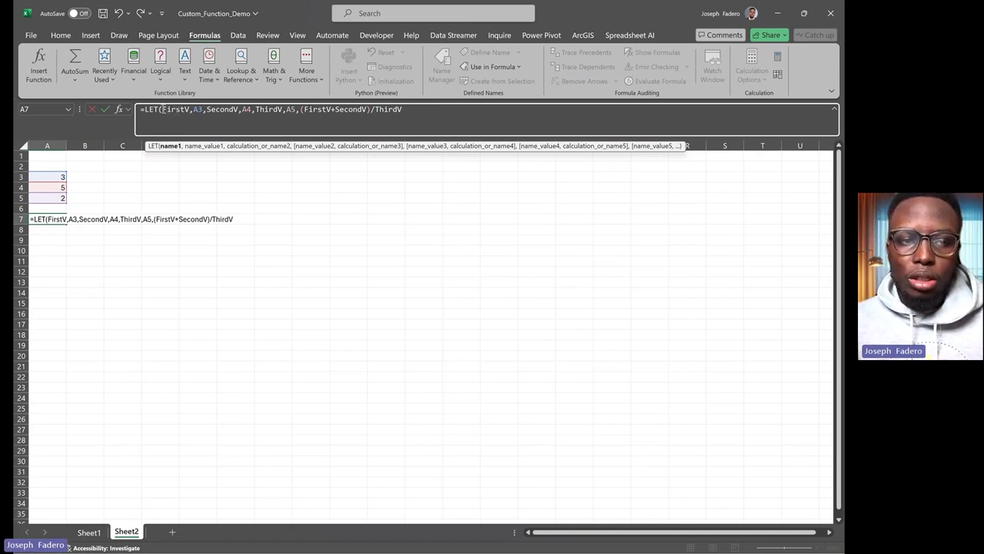
left_click(163, 109)
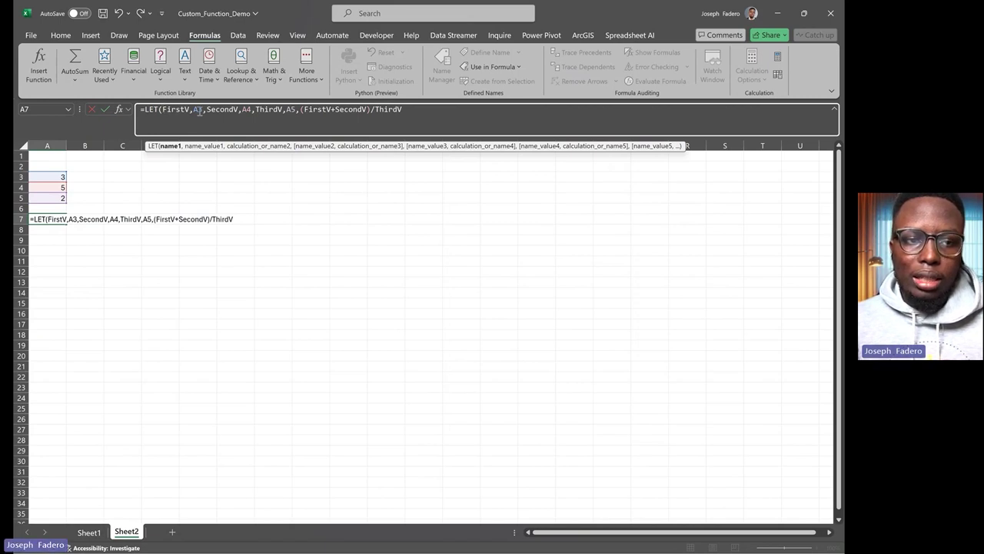
key("alt+Return")
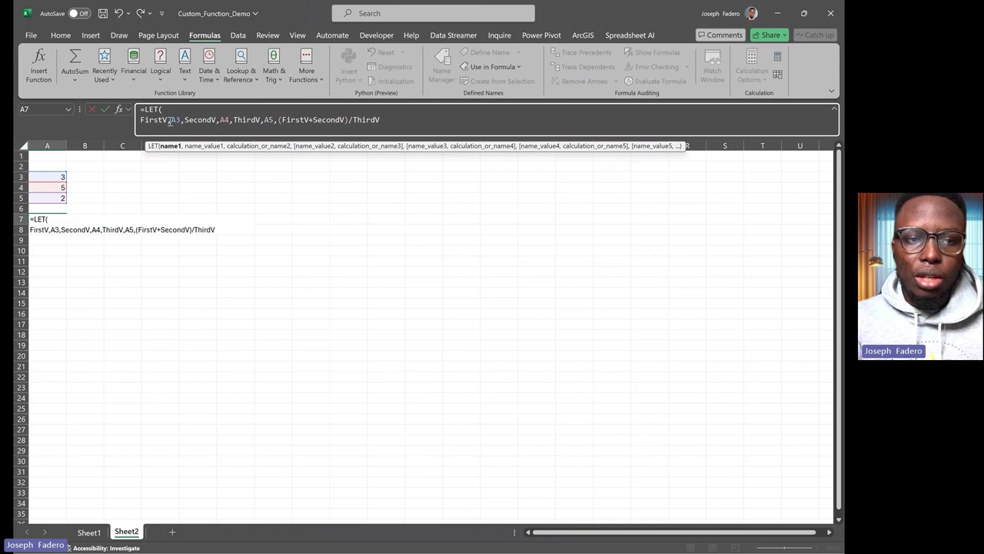
left_click(170, 121)
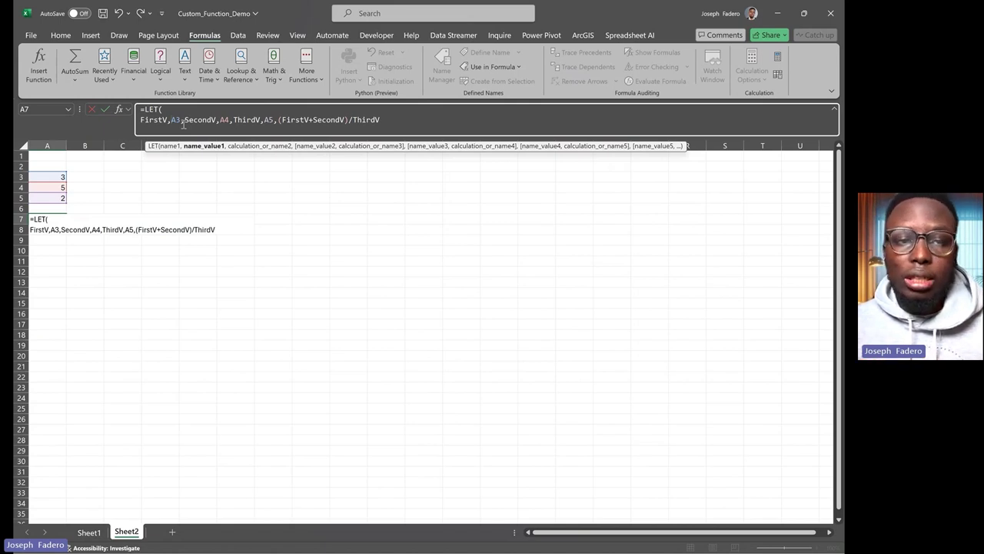
left_click(384, 124)
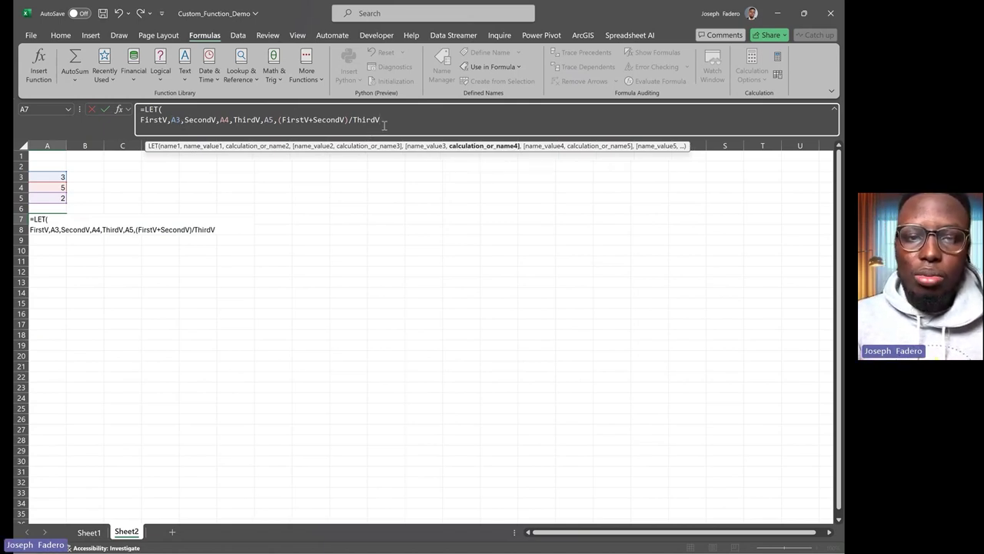
Step: Close the LET formula with a parenthesis and confirm it, showing 4
type(")")
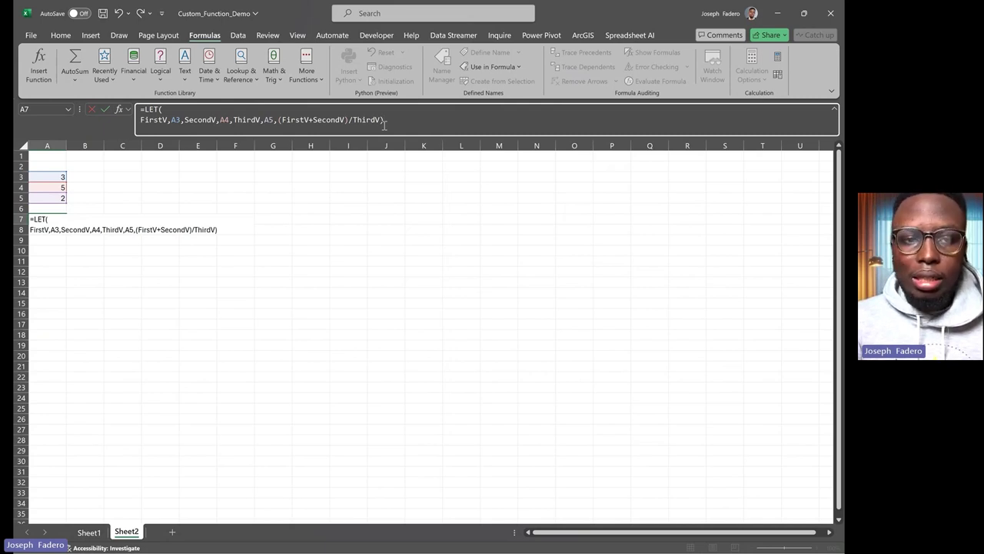
key("Return")
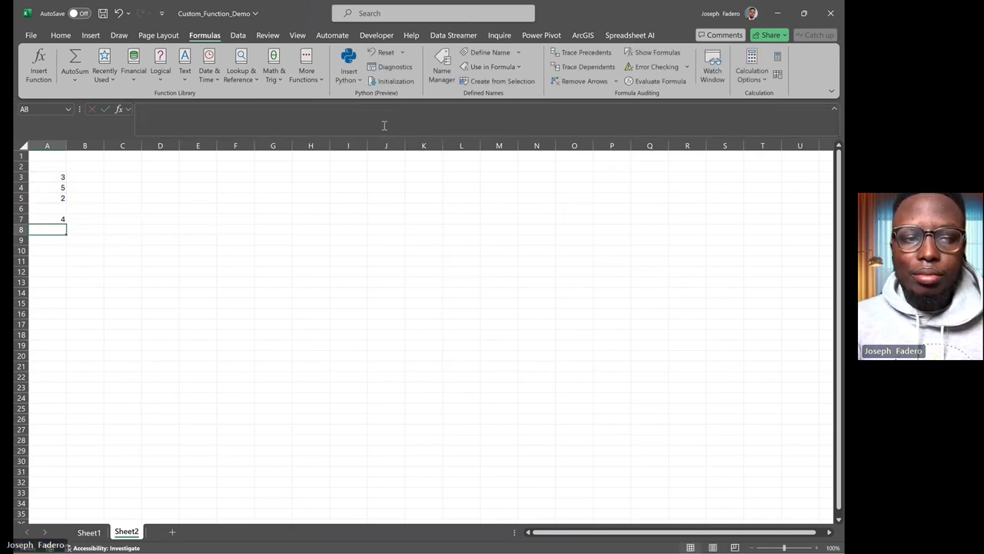